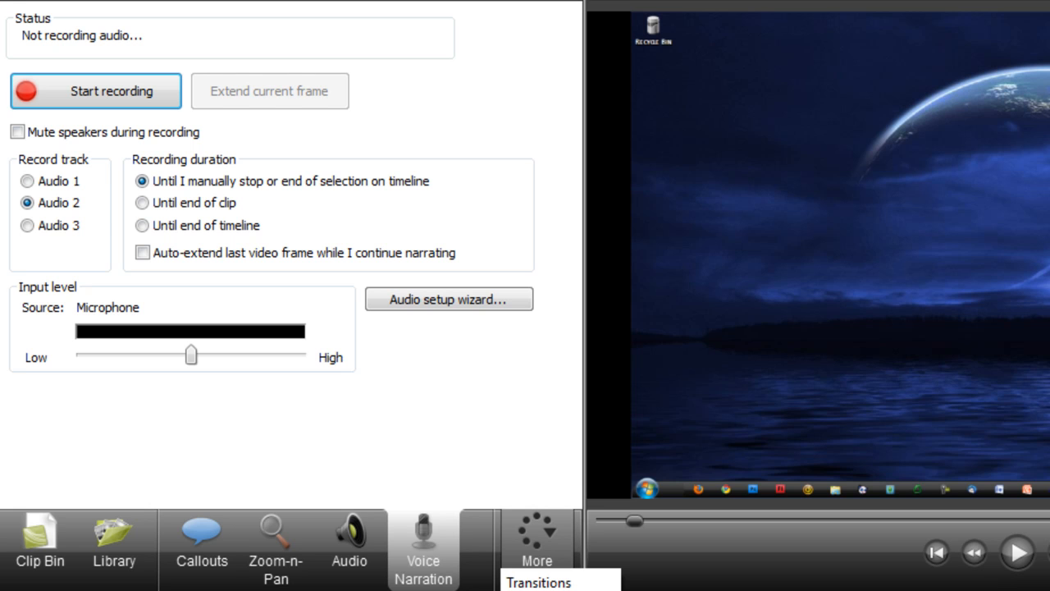
View the Record Camera options and switch to the Picture-in-Picture options
{"action": "left_click", "coordinate": [537, 575]}
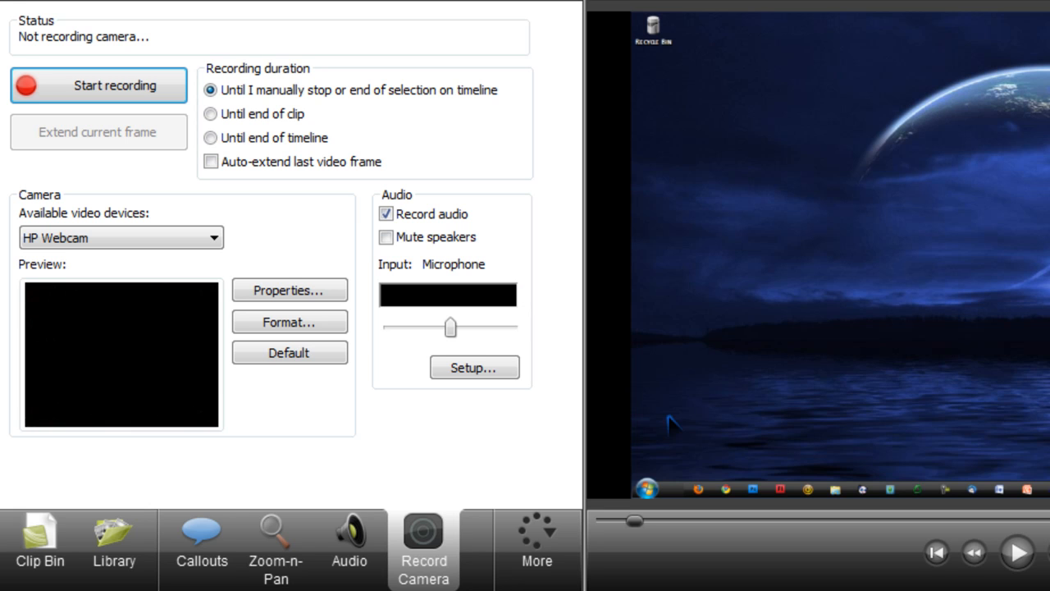
{"action": "left_click", "coordinate": [528, 558]}
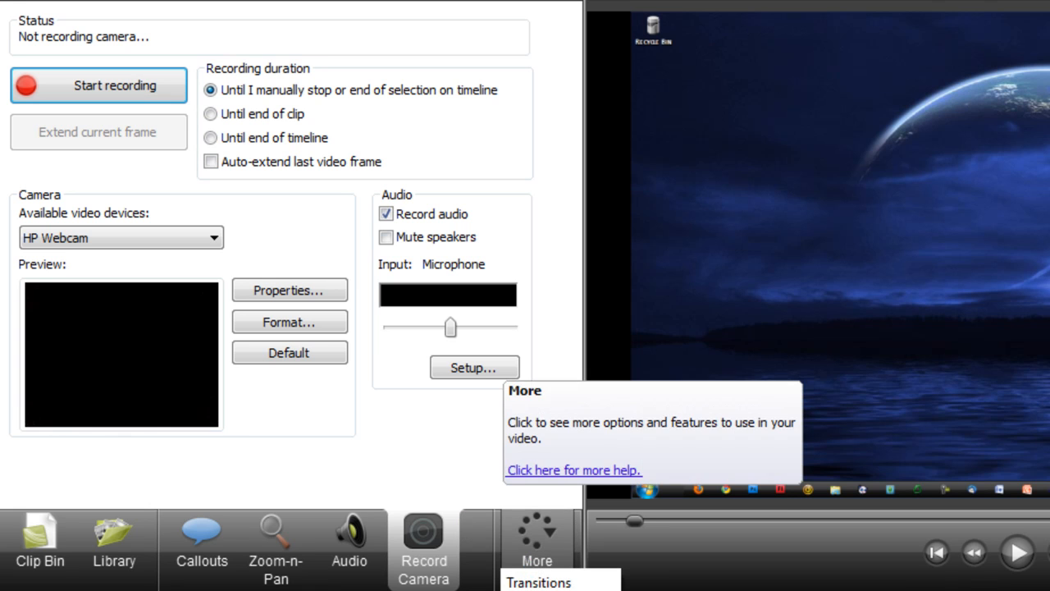
{"action": "left_click", "coordinate": [548, 590]}
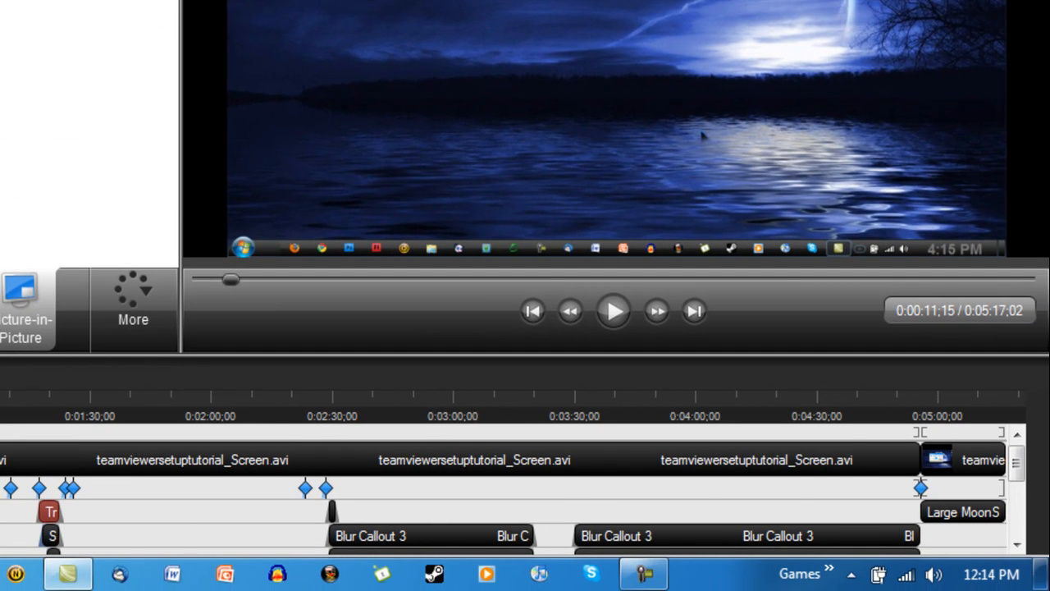
Open the Large Moon callout near the end of the timeline to view its properties
{"action": "left_click", "coordinate": [957, 531]}
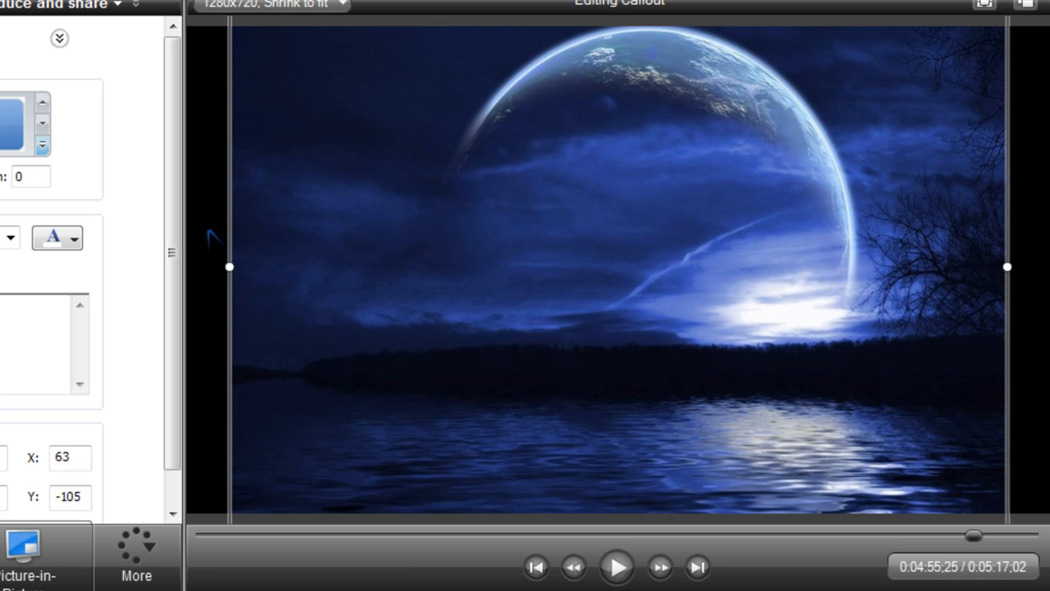
{"action": "mouse_move", "coordinate": [230, 267]}
{"action": "left_mouse_down"}
{"action": "mouse_move", "coordinate": [567, 268]}
{"action": "mouse_move", "coordinate": [369, 289]}
{"action": "mouse_move", "coordinate": [233, 279]}
{"action": "left_mouse_up"}
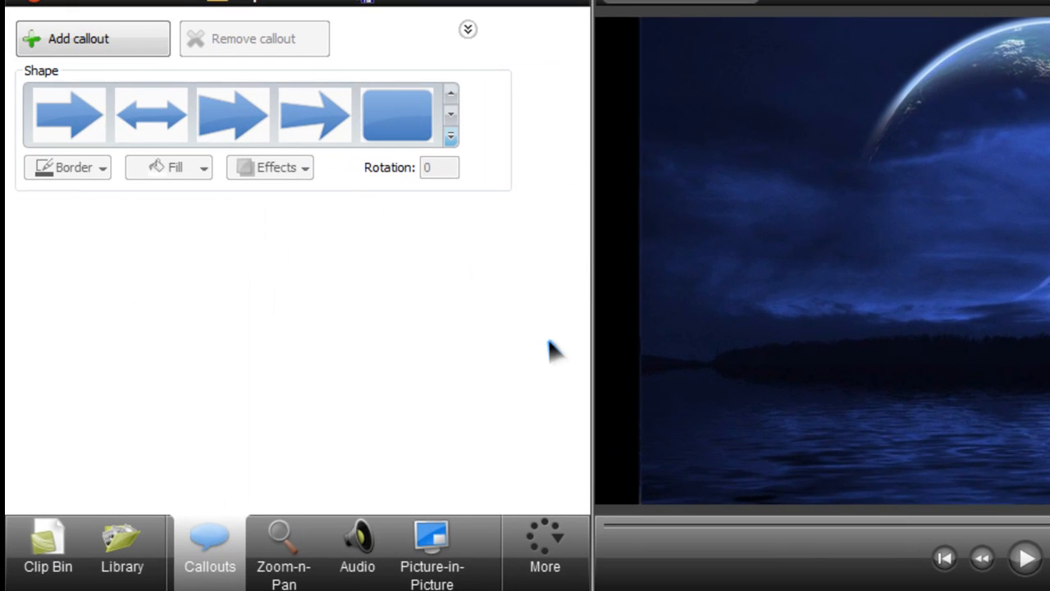
Review the Picture-in-Picture clip options, then open the Captions editor, dismiss its tip and activate the caption text area
{"action": "left_click", "coordinate": [423, 558]}
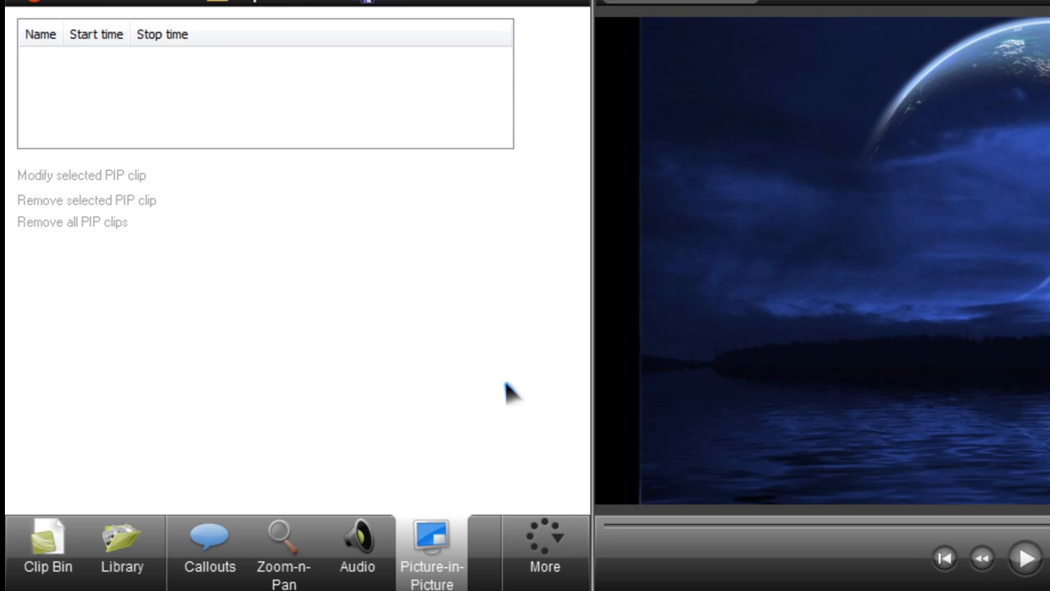
{"action": "left_click", "coordinate": [564, 540]}
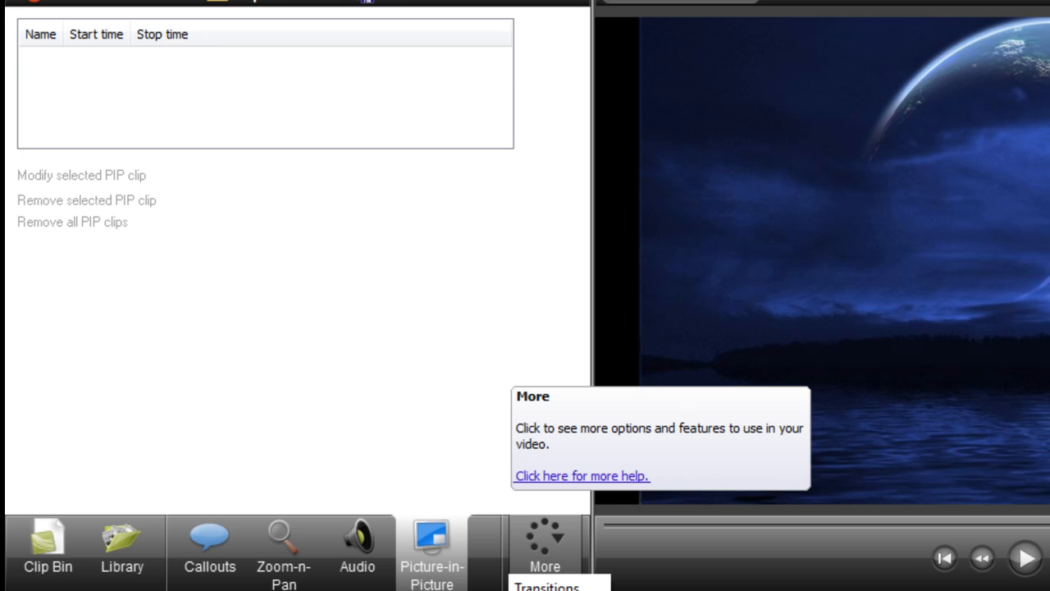
{"action": "left_click", "coordinate": [548, 590]}
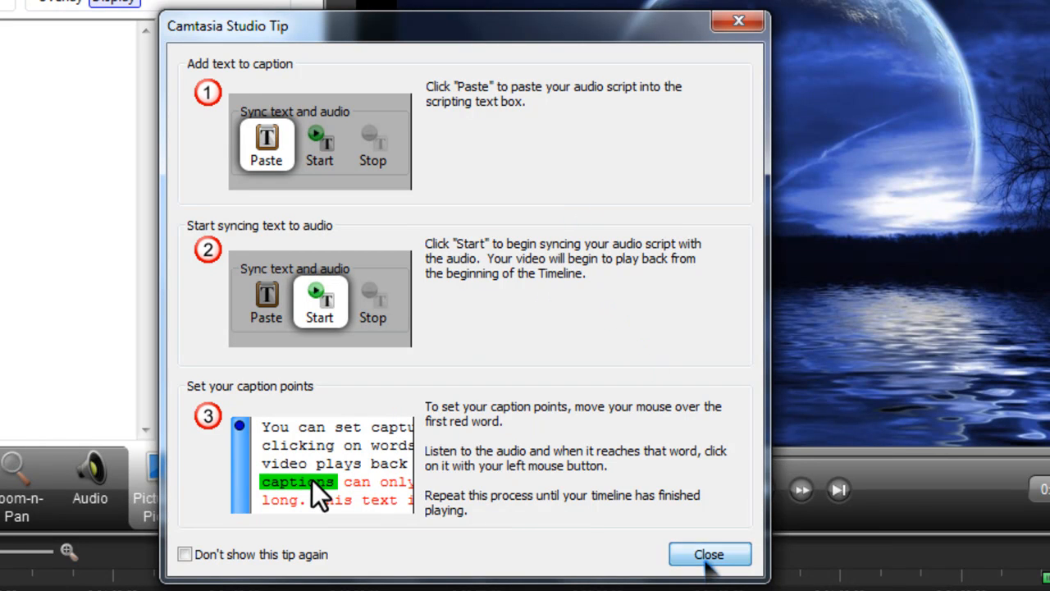
{"action": "left_click", "coordinate": [709, 554]}
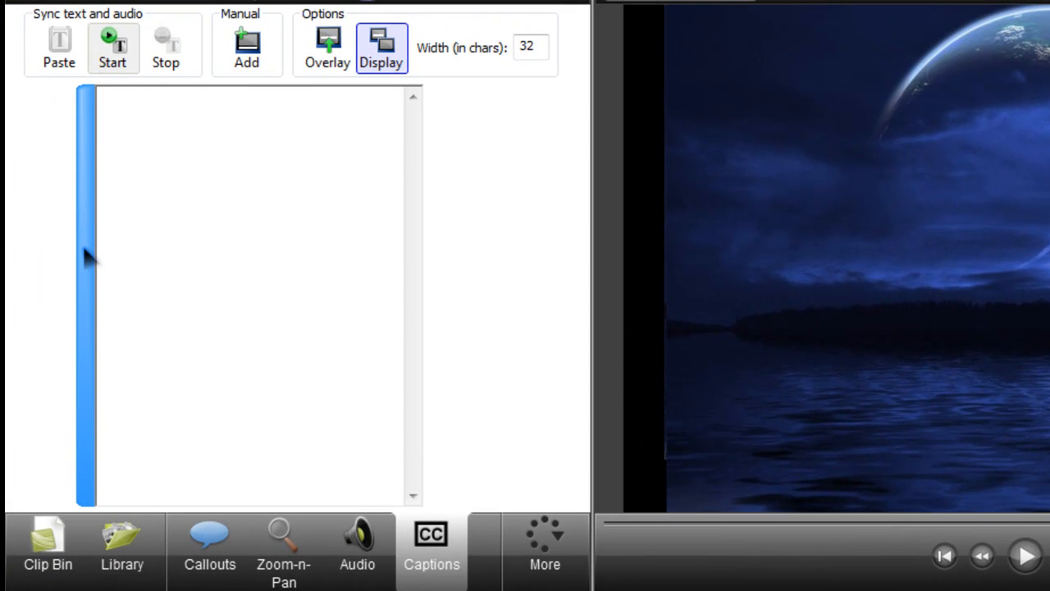
{"action": "left_click", "coordinate": [174, 216]}
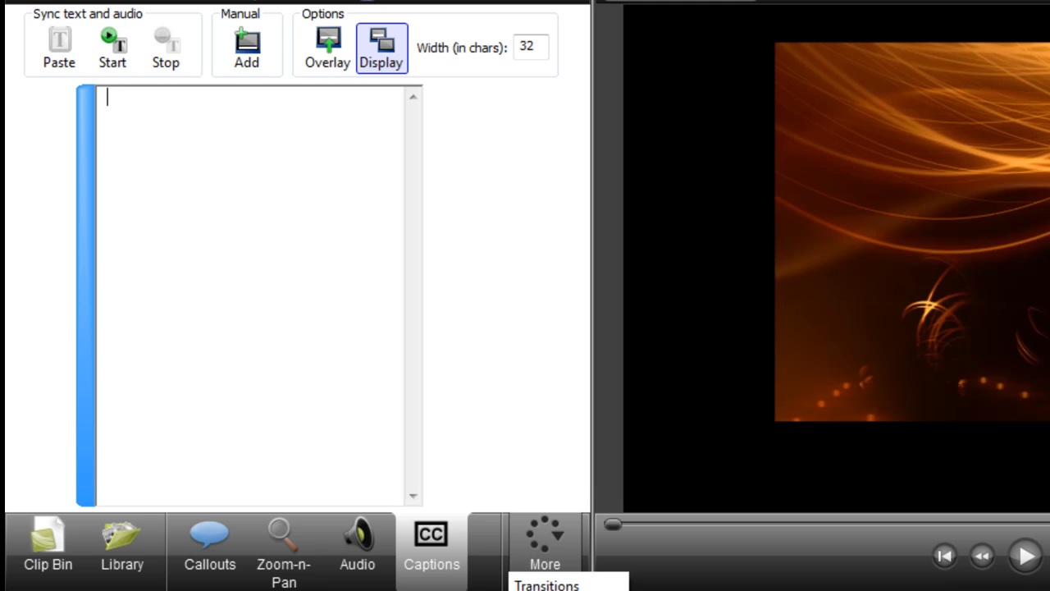
View the Quizzing options for quizzes and surveys, then switch to Transitions
{"action": "left_click", "coordinate": [546, 590]}
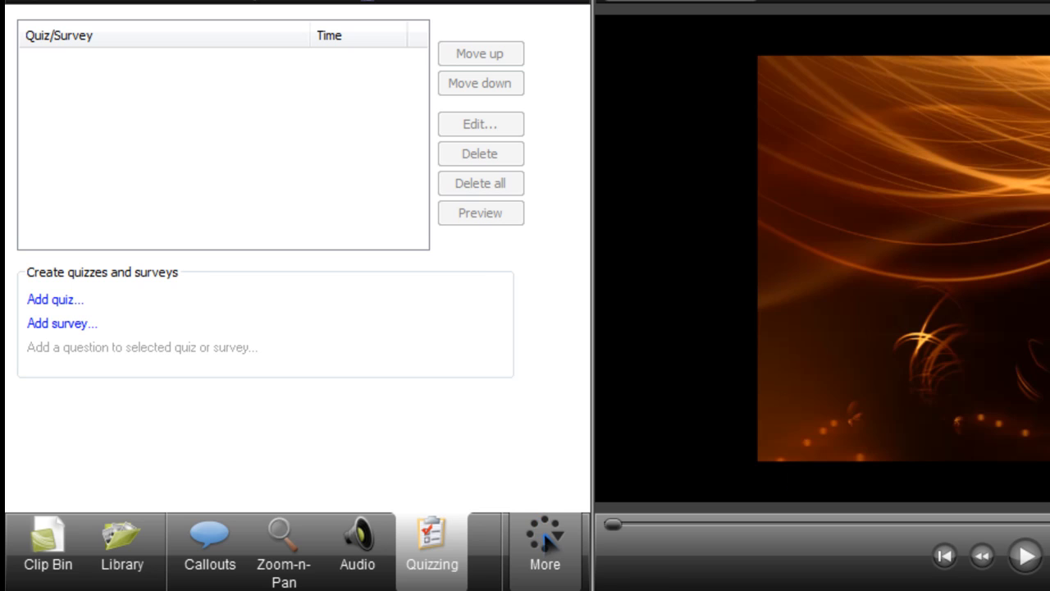
{"action": "left_click", "coordinate": [548, 538]}
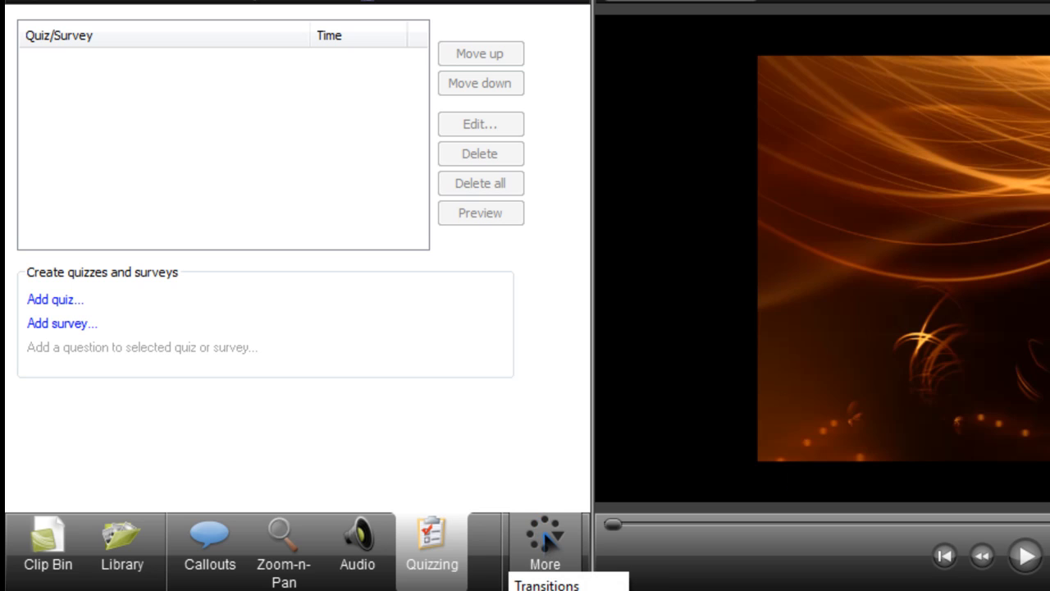
{"action": "left_click", "coordinate": [563, 583]}
Return to the Clip Bin and enlarge the timeline area upward to show more tracks
{"action": "left_click", "coordinate": [47, 532]}
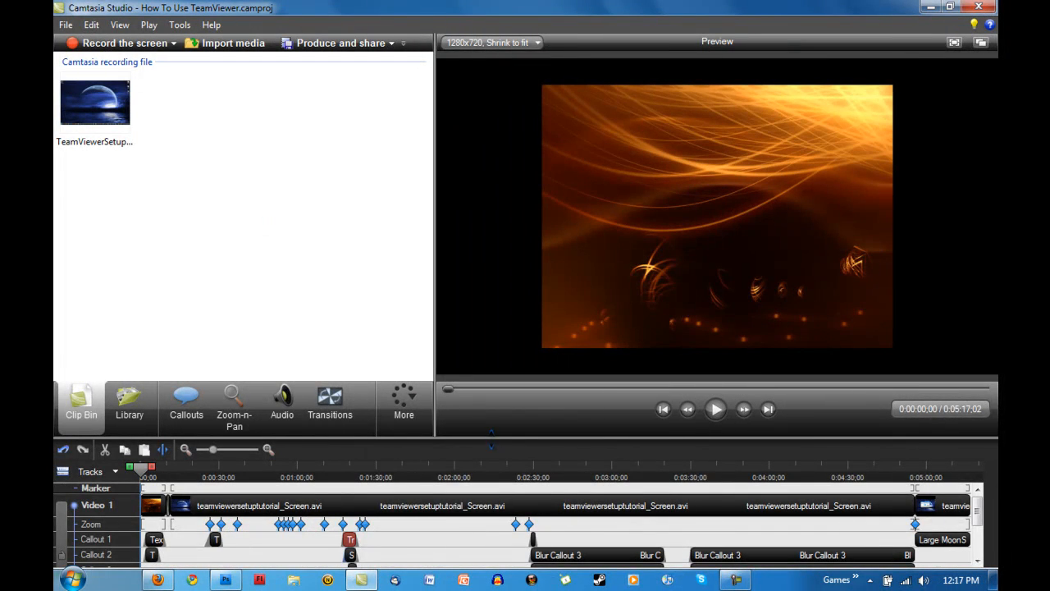
{"action": "left_click_drag", "start_coordinate": [491, 439], "coordinate": [496, 324]}
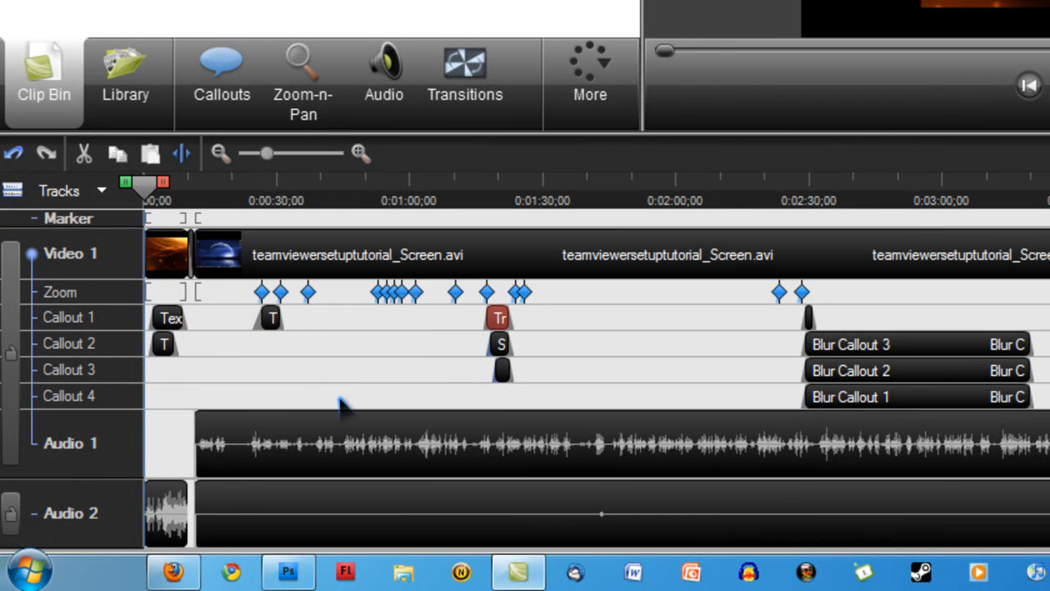
Open the first zoom keyframe on the Zoom track and preview its zoom from about 0:00:22 to 0:00:29
{"action": "double_click", "coordinate": [262, 293]}
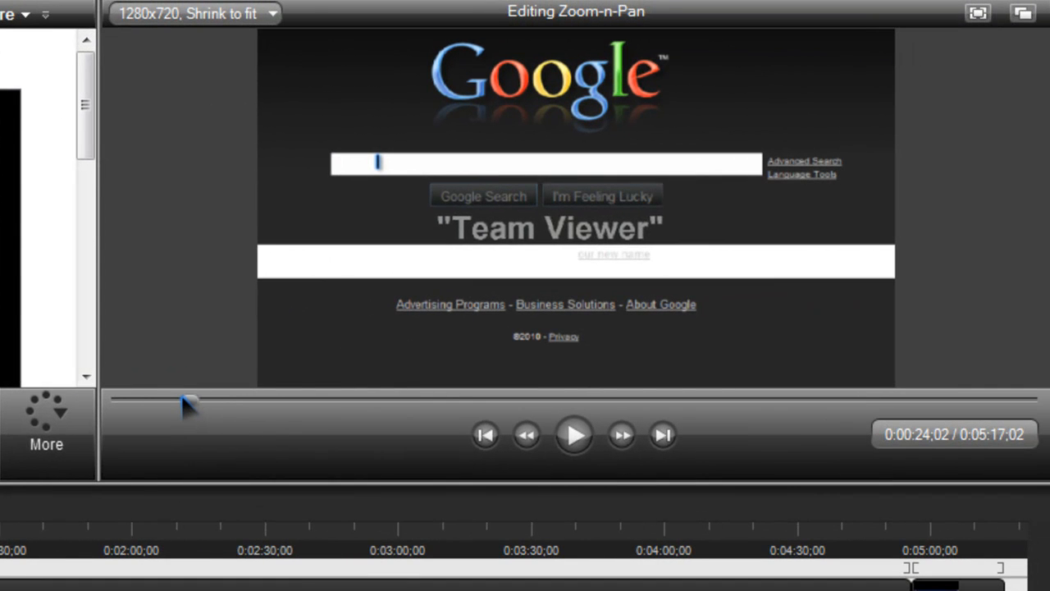
{"action": "left_click_drag", "start_coordinate": [182, 398], "coordinate": [176, 396]}
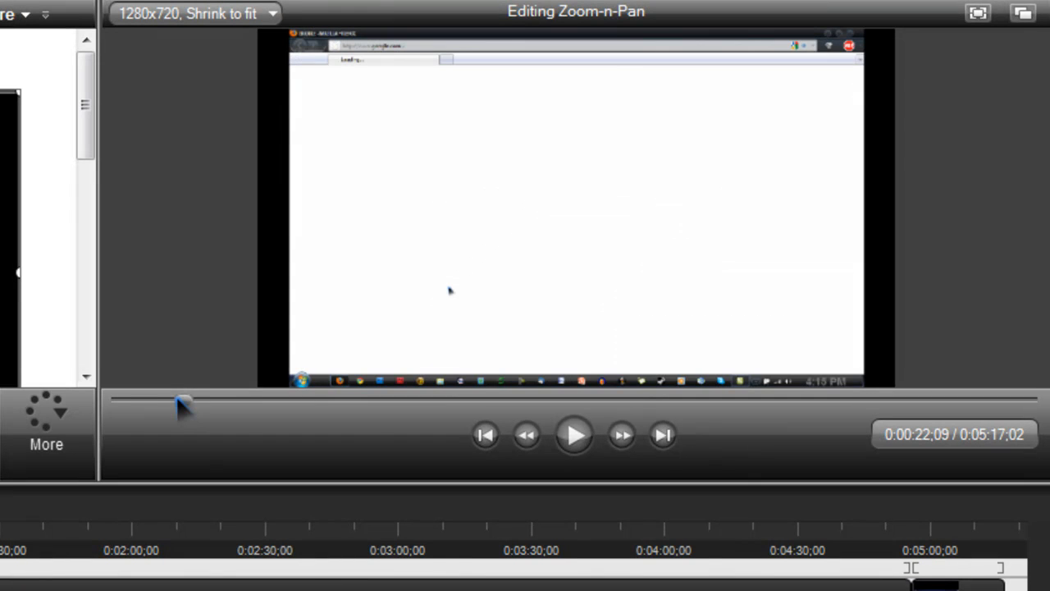
{"action": "left_click", "coordinate": [575, 435]}
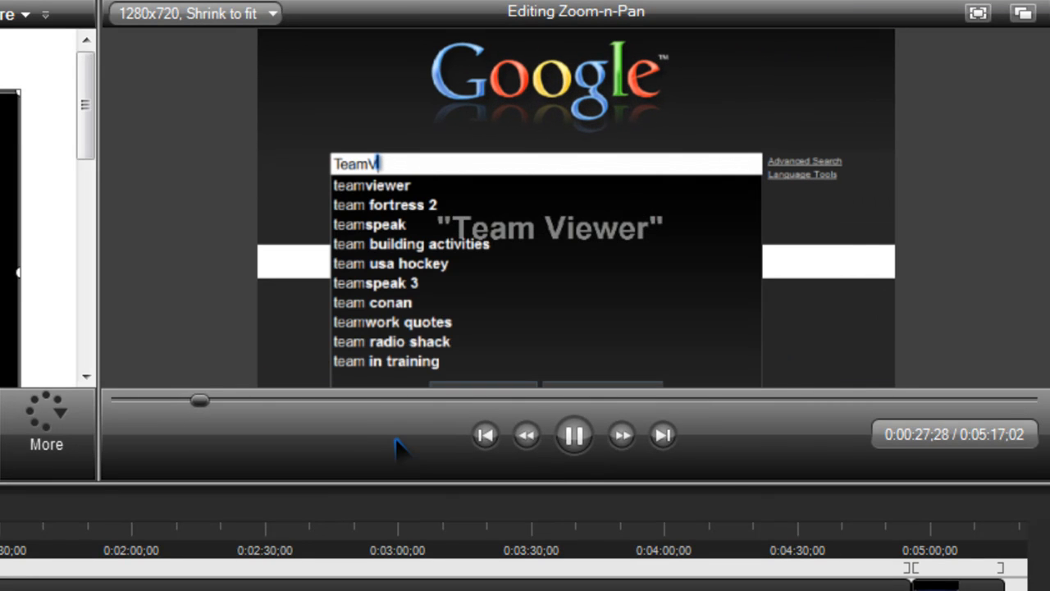
{"action": "left_click", "coordinate": [575, 444]}
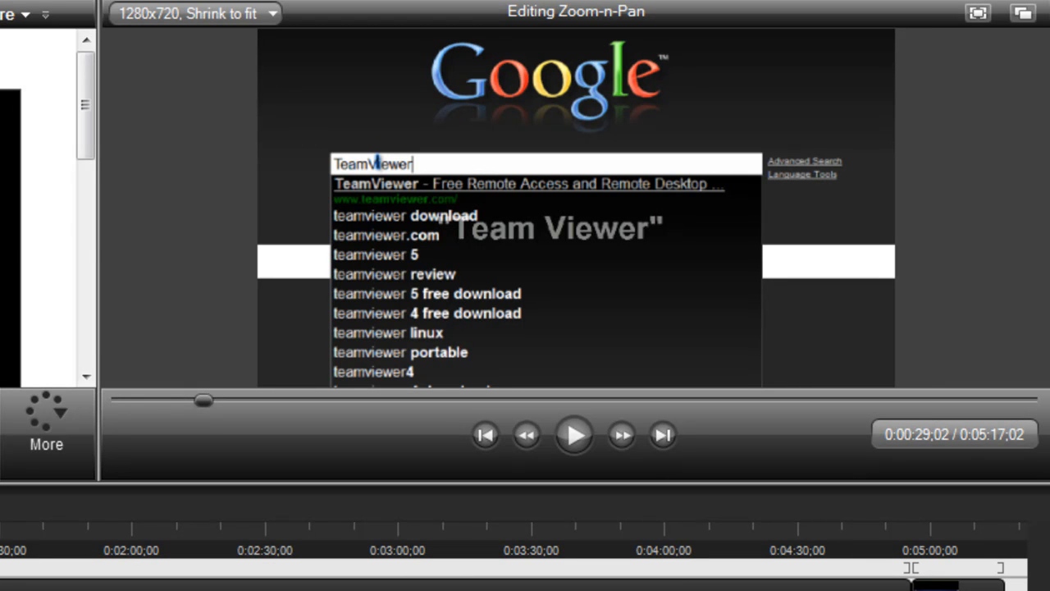
Magnify the timeline and inspect the fades of the text callouts on the Callout 1 and Callout 2 tracks
{"action": "left_click", "coordinate": [319, 197]}
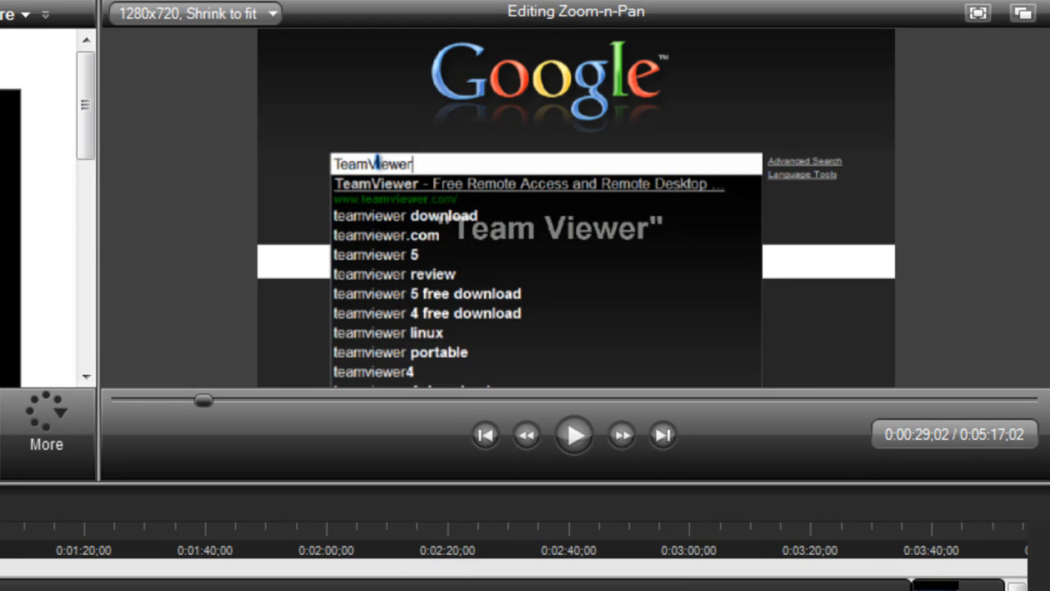
{"action": "left_click", "coordinate": [318, 197]}
{"action": "left_click", "coordinate": [379, 156]}
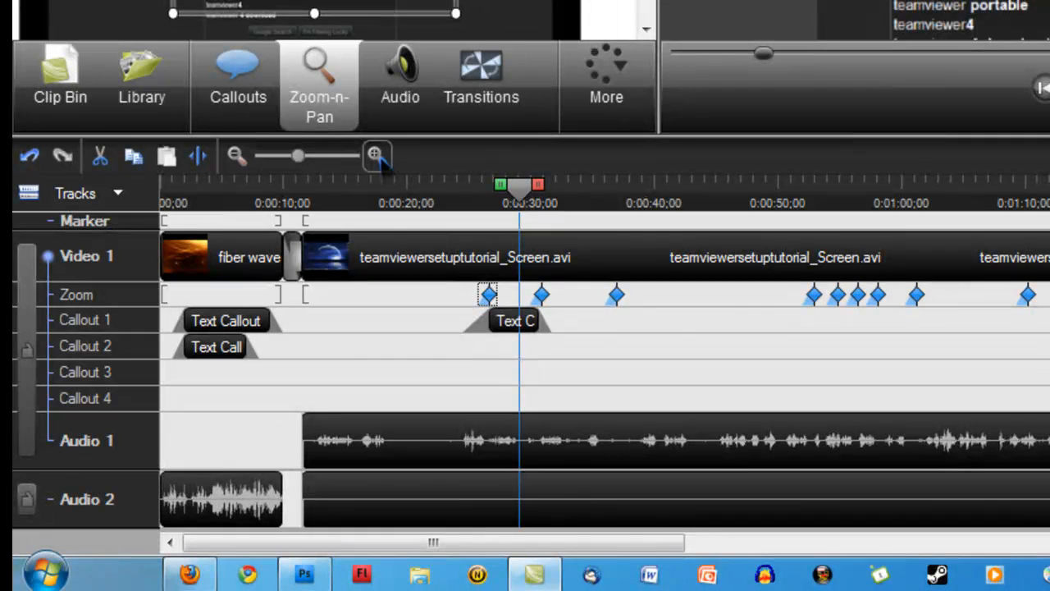
{"action": "left_click", "coordinate": [485, 381]}
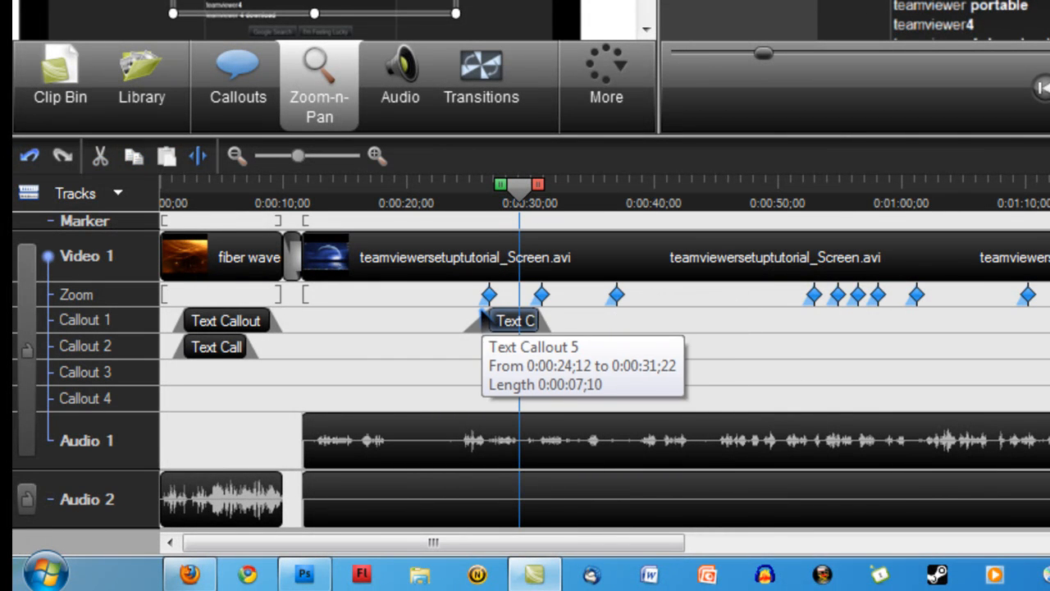
{"action": "left_click", "coordinate": [467, 341]}
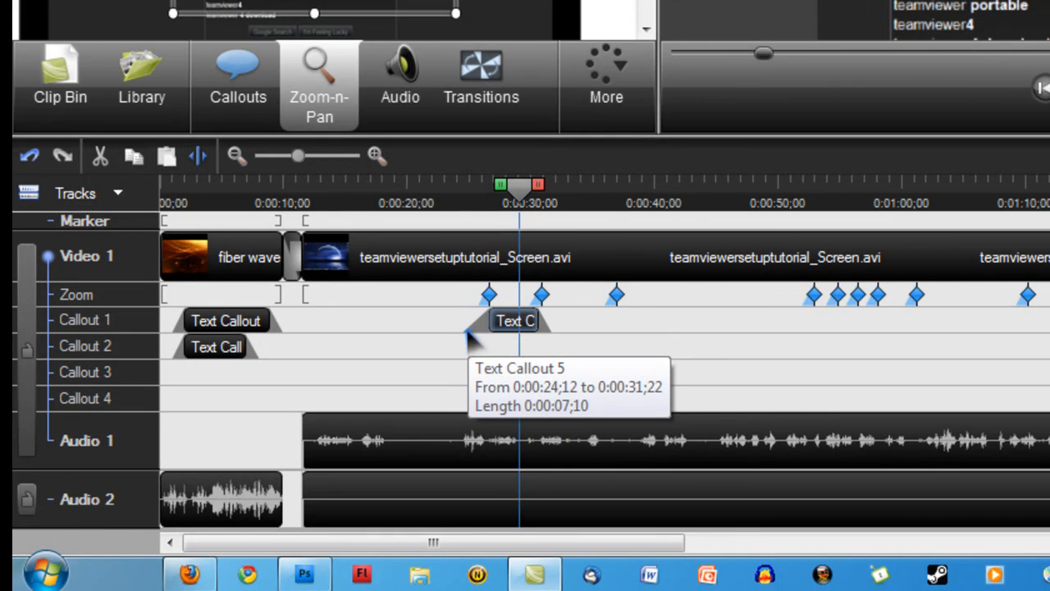
{"action": "left_click", "coordinate": [174, 345]}
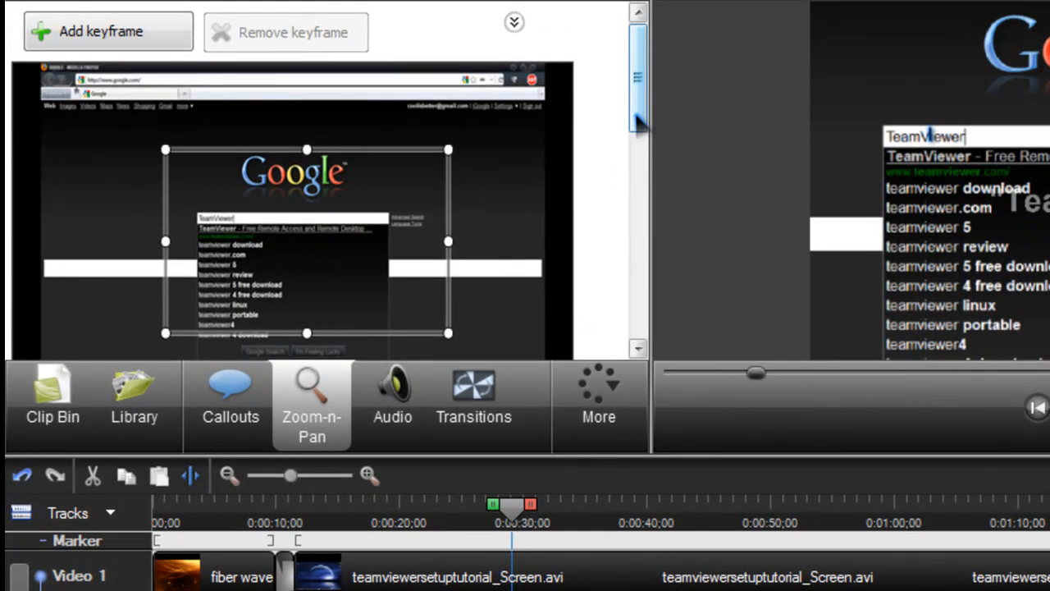
Lengthen the first zoom keyframe's duration to about 5 seconds, then shorten it again on the Zoom track
{"action": "left_click_drag", "start_coordinate": [638, 123], "coordinate": [639, 225]}
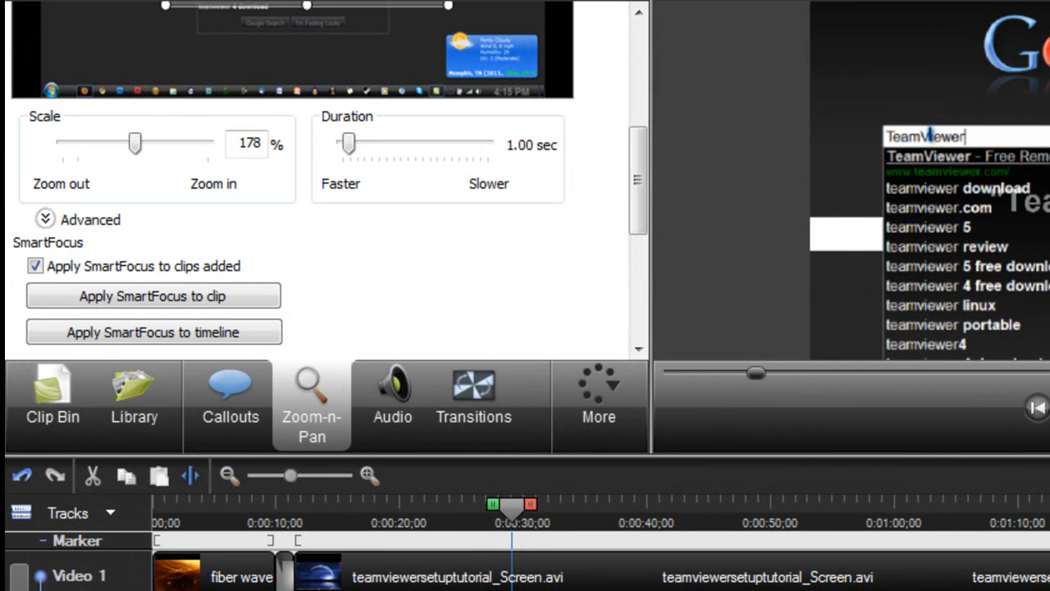
{"action": "left_click", "coordinate": [482, 583]}
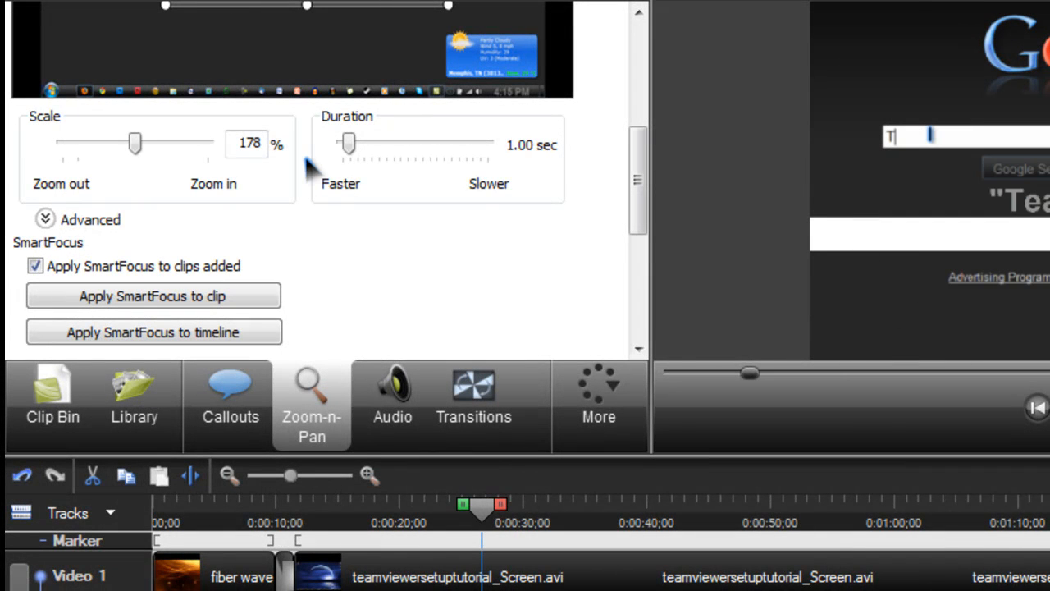
{"action": "left_click_drag", "start_coordinate": [348, 143], "coordinate": [408, 144]}
{"action": "left_click_drag", "start_coordinate": [509, 0], "coordinate": [582, 0]}
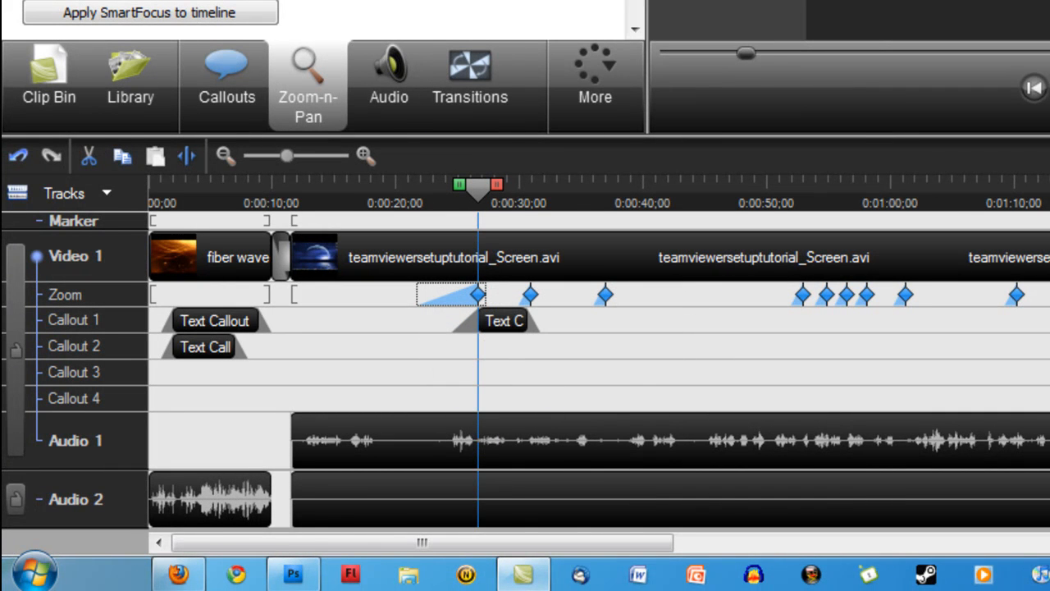
{"action": "left_click_drag", "start_coordinate": [418, 295], "coordinate": [452, 295]}
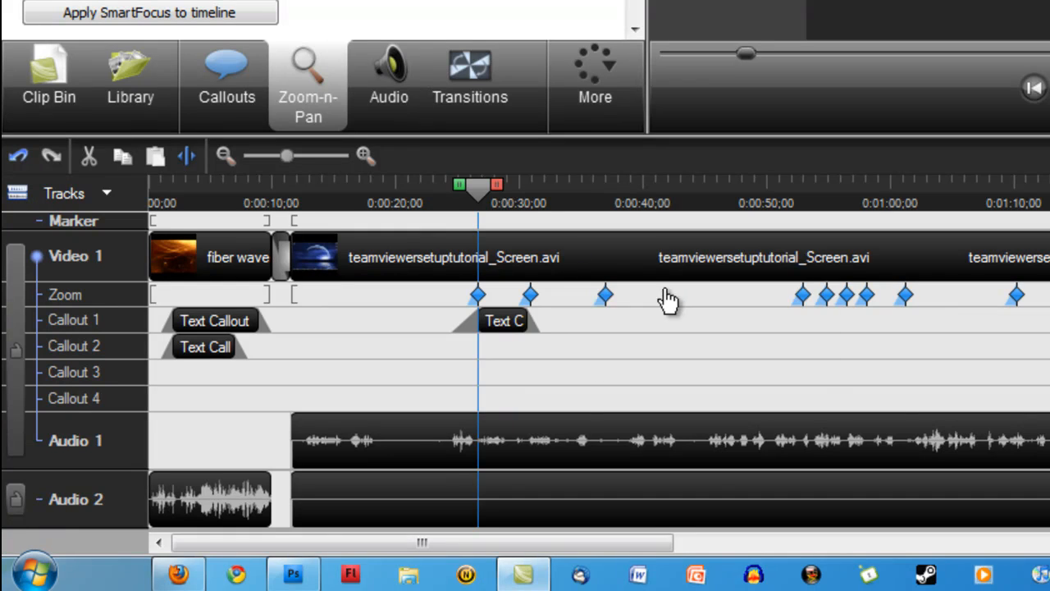
Move the playhead to about 0:00:46 and examine the Zoom-n-Pan scale and duration settings there
{"action": "left_click_drag", "start_coordinate": [478, 185], "coordinate": [719, 182]}
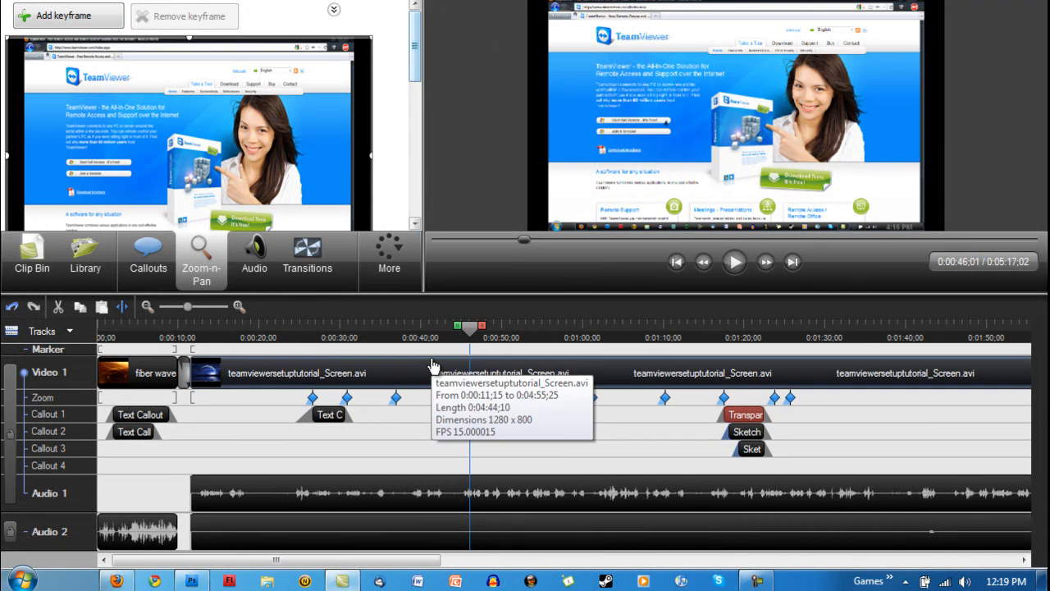
{"action": "left_click_drag", "start_coordinate": [416, 49], "coordinate": [418, 136]}
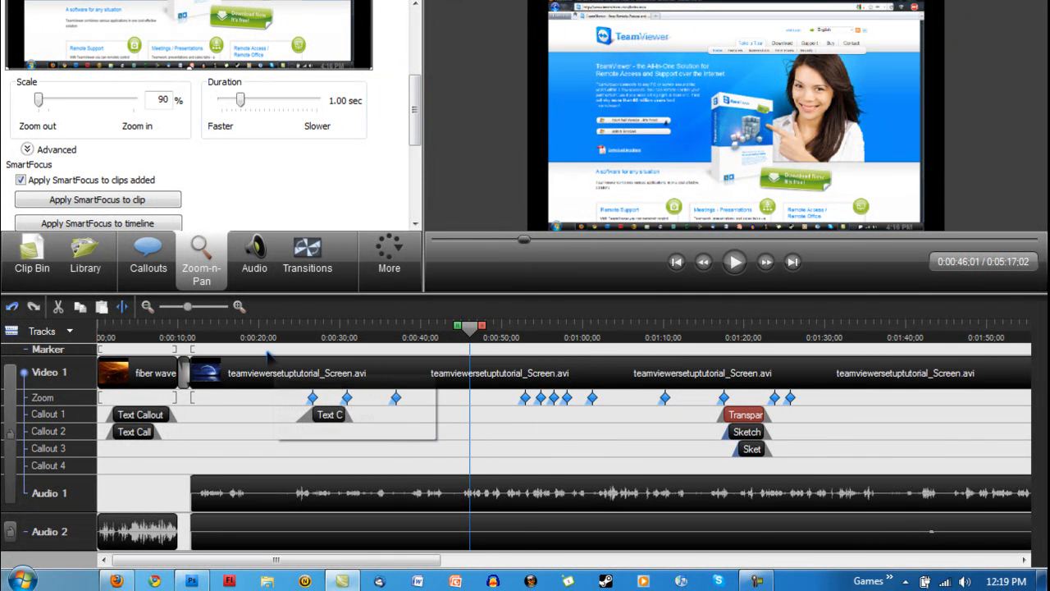
Open the intro's text callout on the Callout 2 track and review its shape and text properties
{"action": "left_click", "coordinate": [145, 433]}
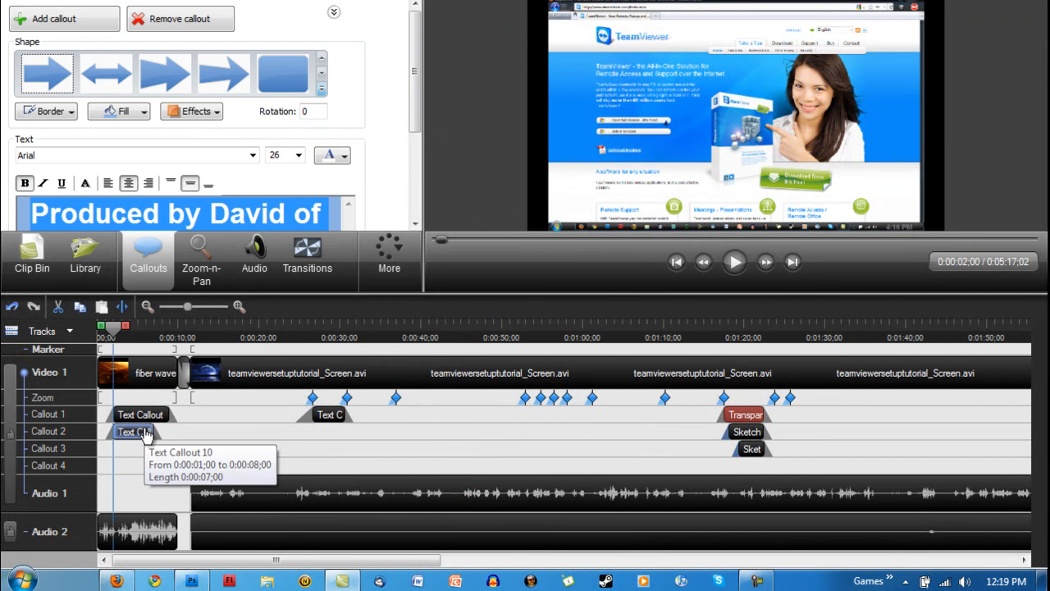
{"action": "mouse_move", "coordinate": [417, 114]}
{"action": "left_mouse_down"}
{"action": "mouse_move", "coordinate": [417, 150]}
{"action": "mouse_move", "coordinate": [418, 116]}
{"action": "mouse_move", "coordinate": [418, 128]}
{"action": "left_mouse_up"}
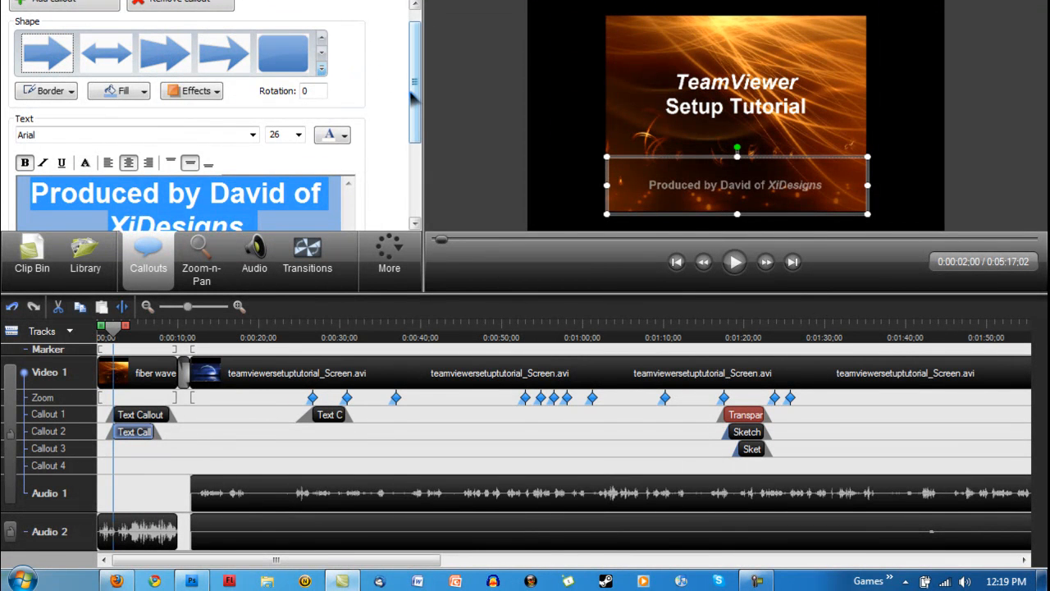
{"action": "left_click_drag", "start_coordinate": [416, 84], "coordinate": [417, 71]}
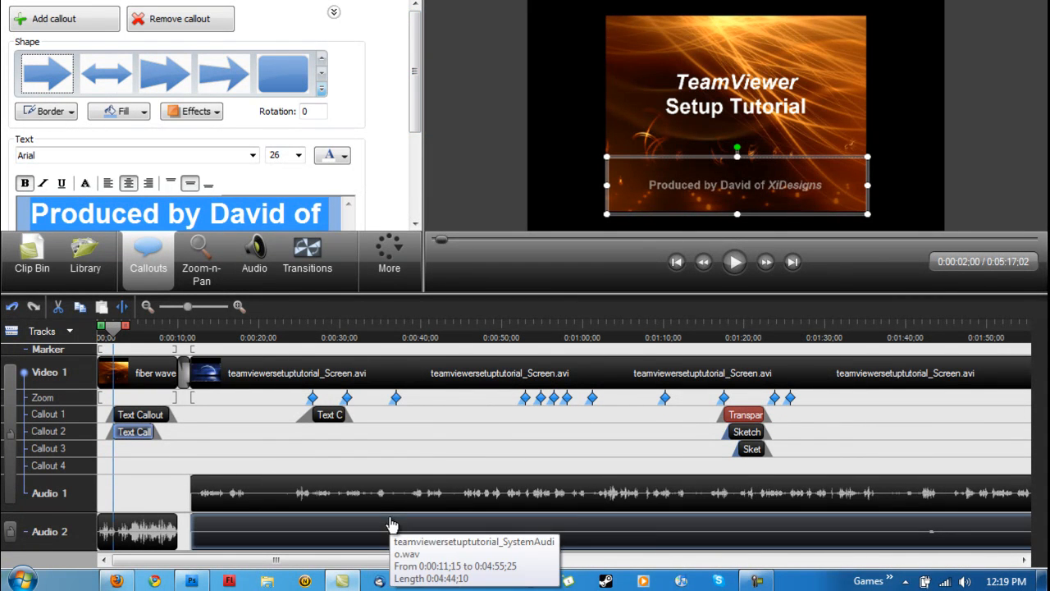
Examine the blur callouts further along the timeline and the editing commands available for the teamviewersetuptutorial_Screen.avi clip
{"action": "left_click_drag", "start_coordinate": [399, 564], "coordinate": [712, 565]}
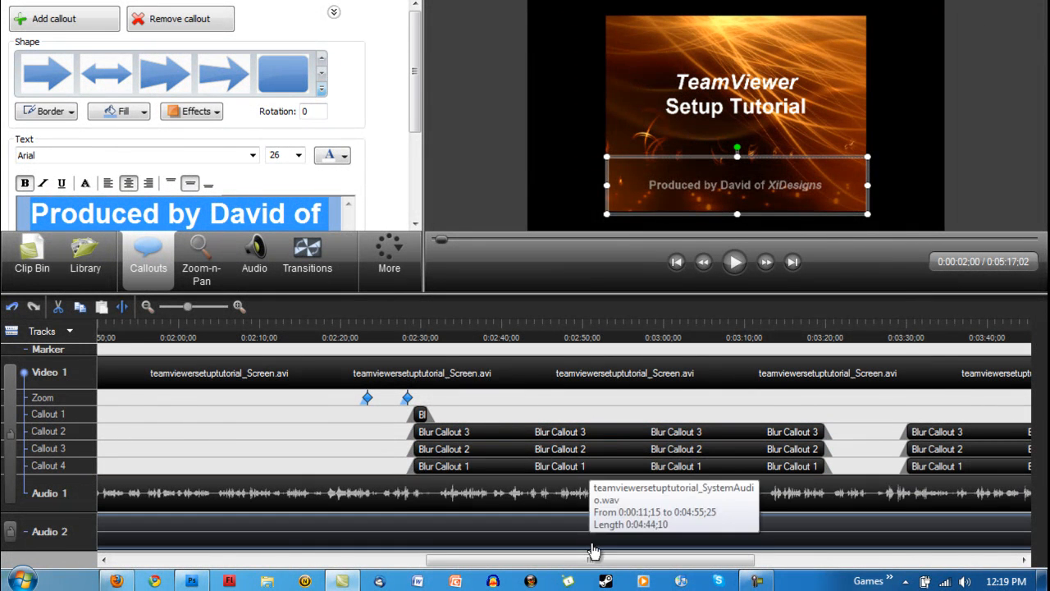
{"action": "right_click", "coordinate": [539, 371]}
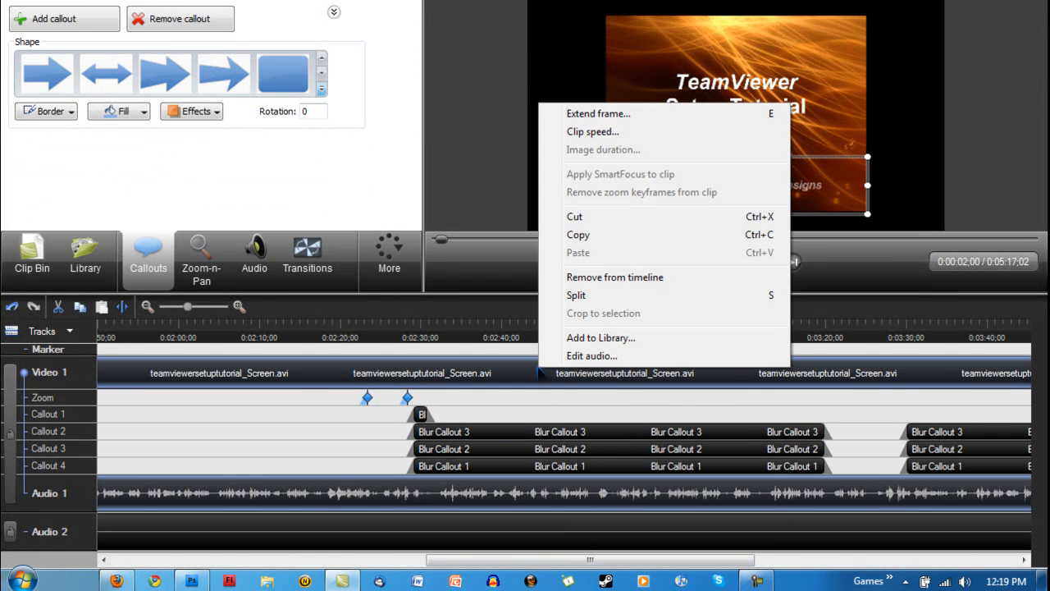
{"action": "left_click", "coordinate": [490, 310]}
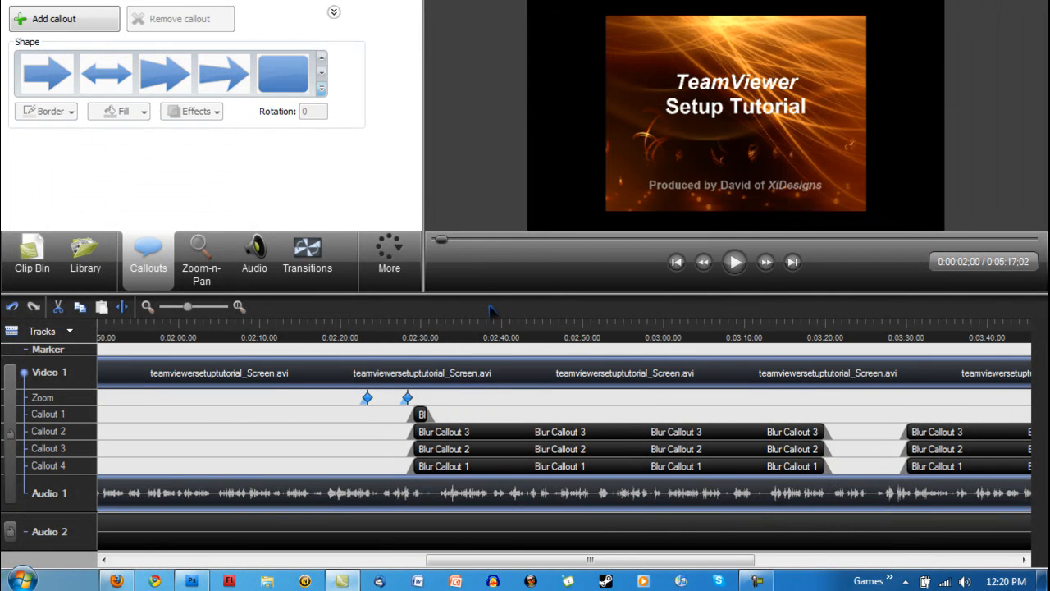
Preview the blur callouts over the TeamViewer window at about 0:02:48 and look over the earlier callouts on the timeline
{"action": "left_click_drag", "start_coordinate": [563, 325], "coordinate": [571, 328]}
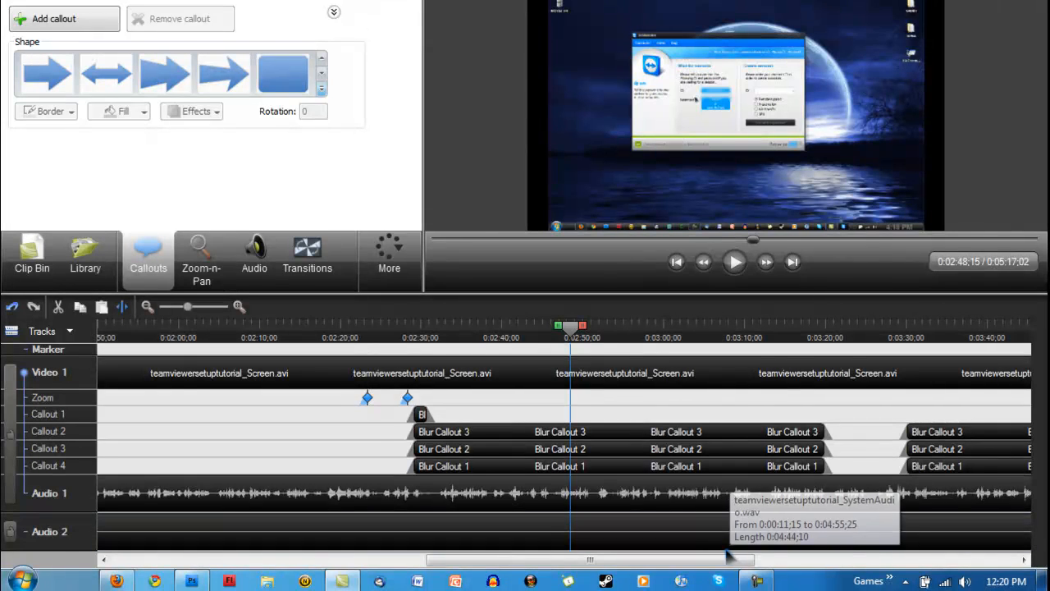
{"action": "left_click_drag", "start_coordinate": [714, 568], "coordinate": [381, 566]}
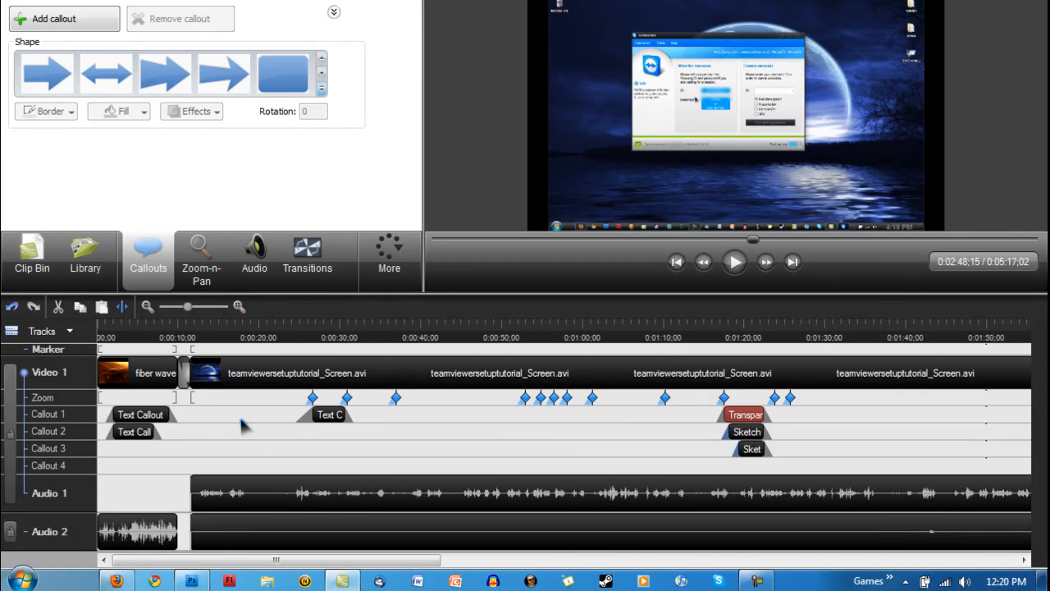
{"action": "mouse_move", "coordinate": [431, 560]}
{"action": "left_mouse_down"}
{"action": "mouse_move", "coordinate": [853, 560]}
{"action": "mouse_move", "coordinate": [646, 560]}
{"action": "left_mouse_up"}
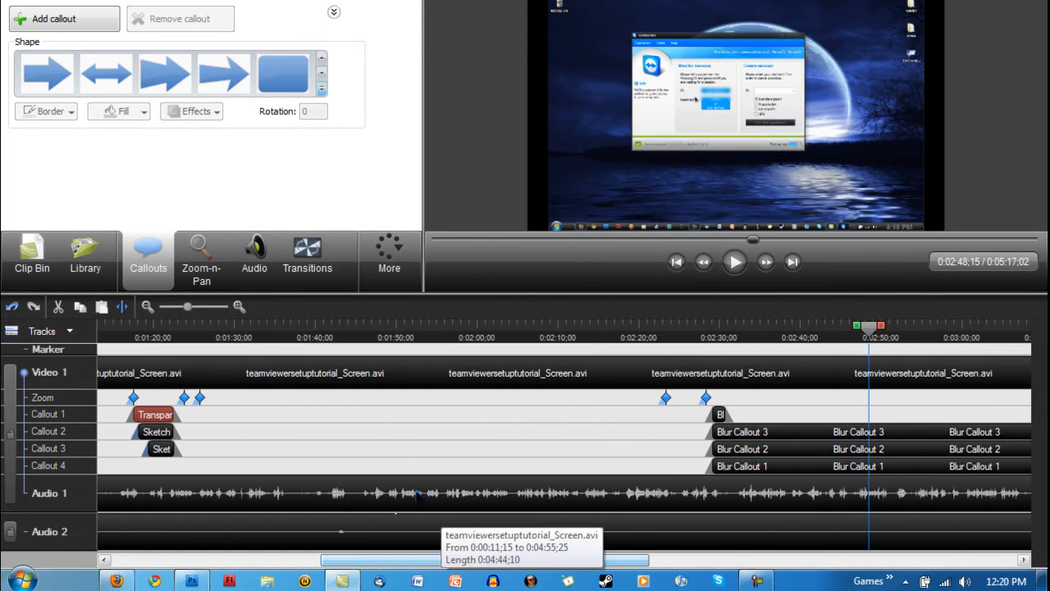
Mute the system sound and add a Sketch Motion scribble callout at 0:01:30;22
{"action": "left_click", "coordinate": [246, 332]}
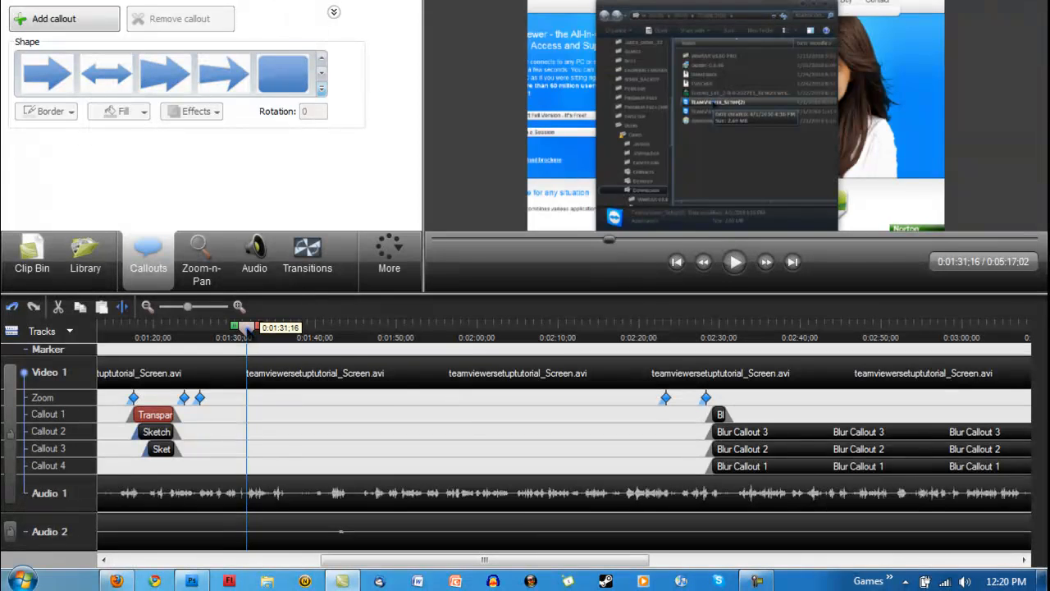
{"action": "mouse_move", "coordinate": [247, 331]}
{"action": "left_mouse_down"}
{"action": "mouse_move", "coordinate": [310, 329]}
{"action": "mouse_move", "coordinate": [246, 332]}
{"action": "mouse_move", "coordinate": [245, 345]}
{"action": "left_mouse_up"}
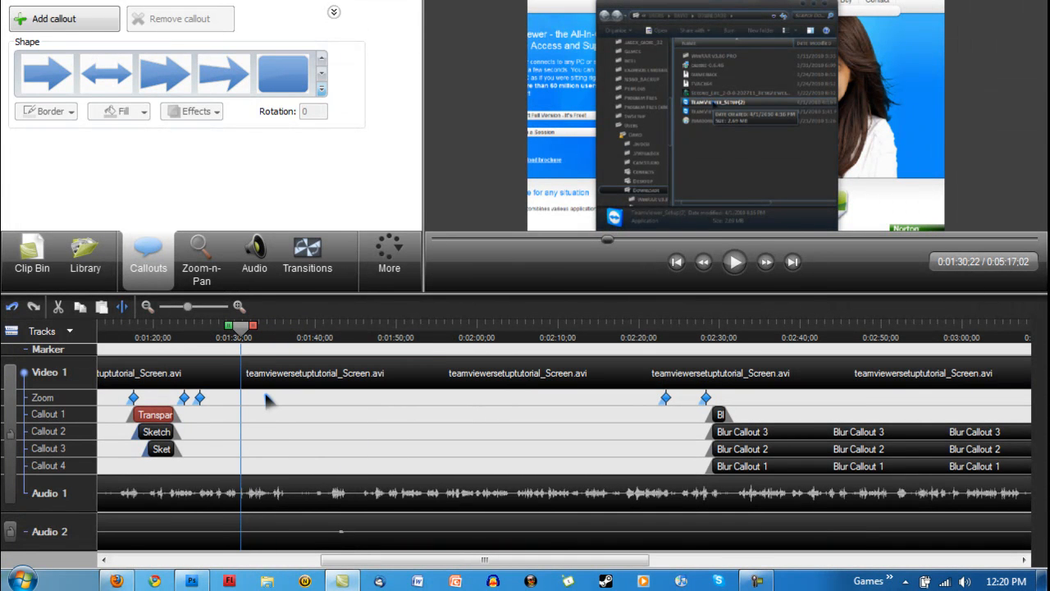
{"action": "key", "text": "XF86AudioMute"}
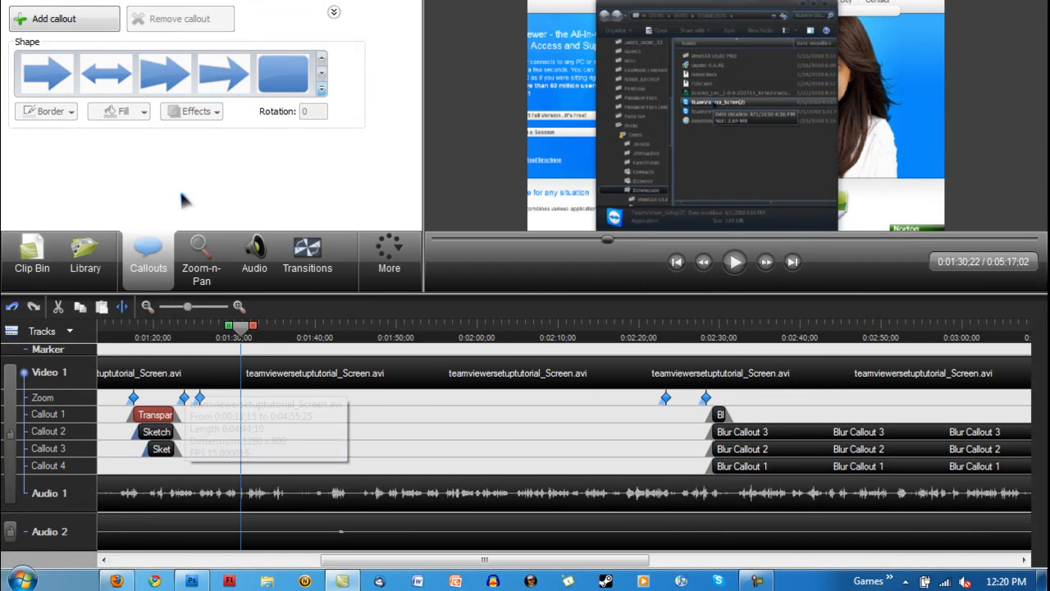
{"action": "left_click", "coordinate": [322, 90]}
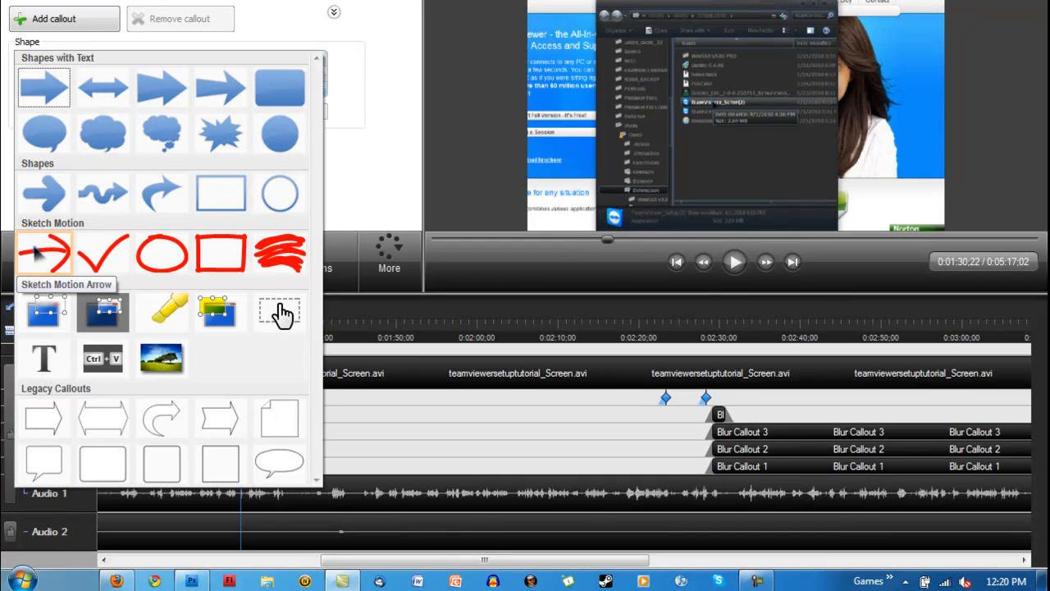
{"action": "left_click", "coordinate": [294, 267]}
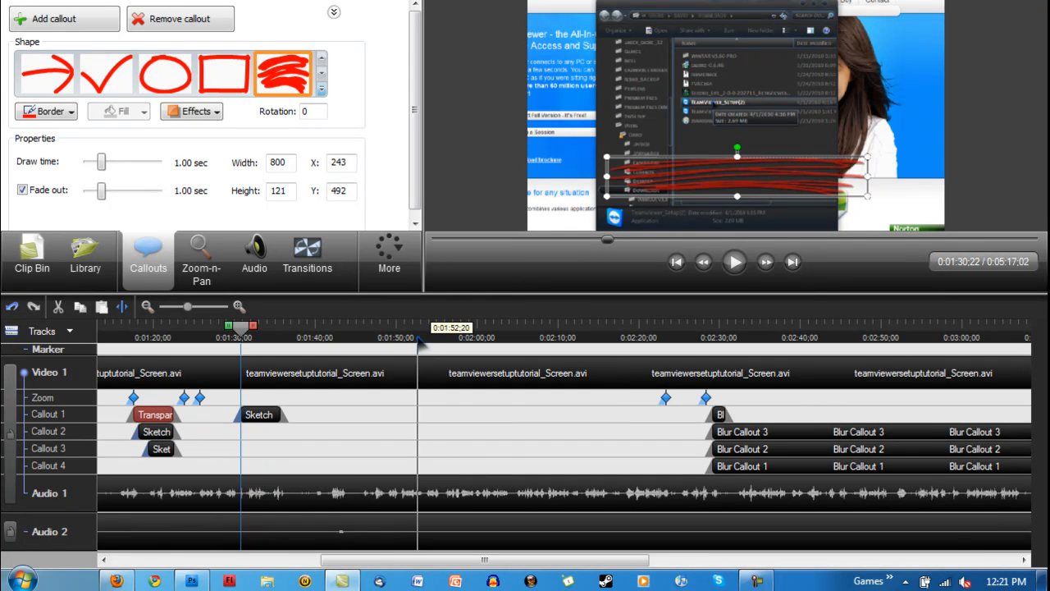
Play back the Sketch Motion scribble callout from about 0:01:29 to preview its drawing animation
{"action": "left_click_drag", "start_coordinate": [242, 326], "coordinate": [229, 328]}
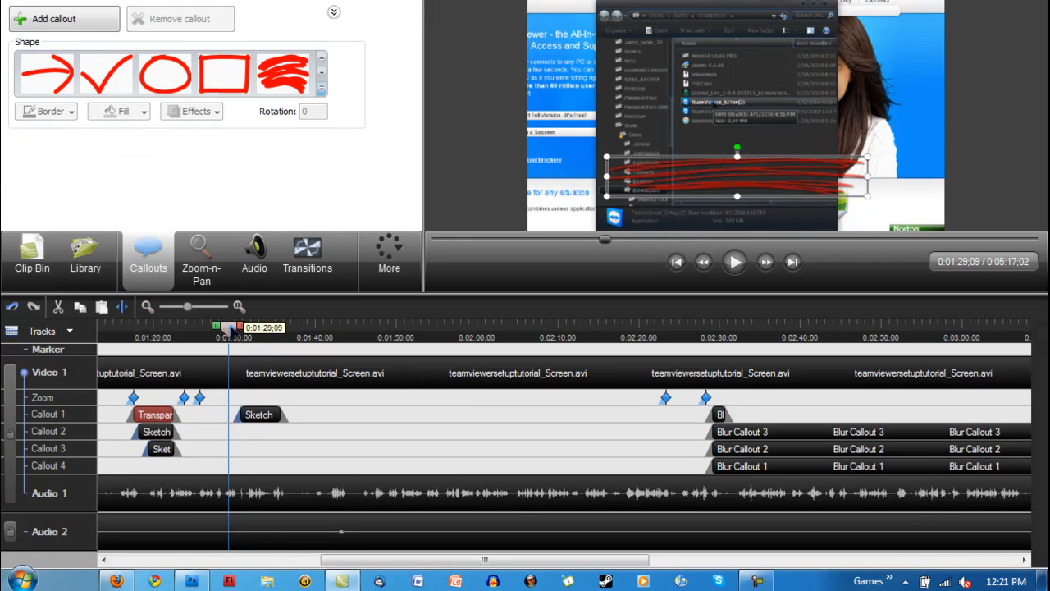
{"action": "left_click", "coordinate": [733, 262]}
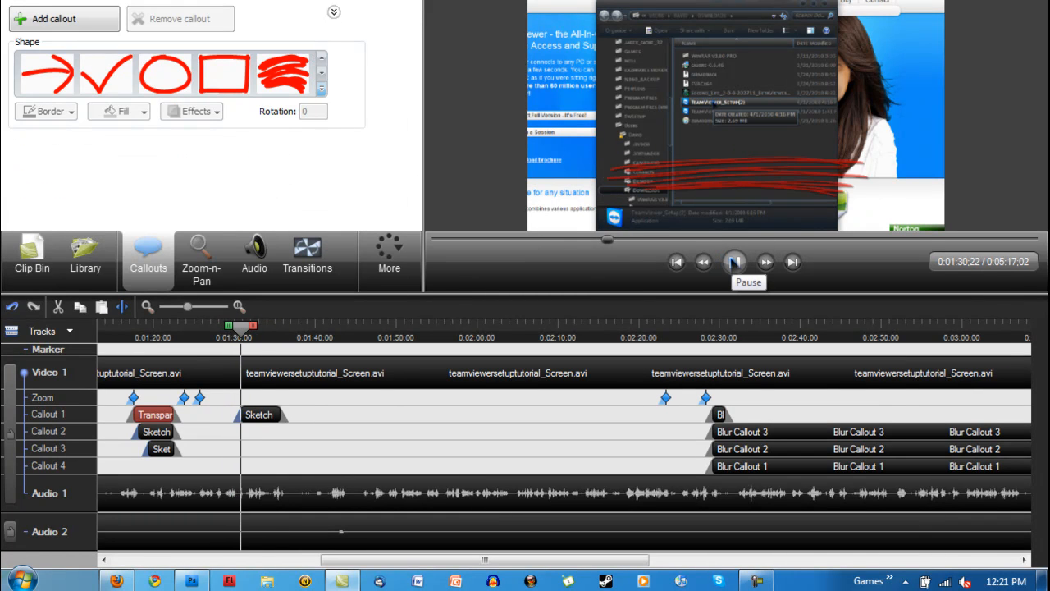
{"action": "left_click", "coordinate": [734, 262]}
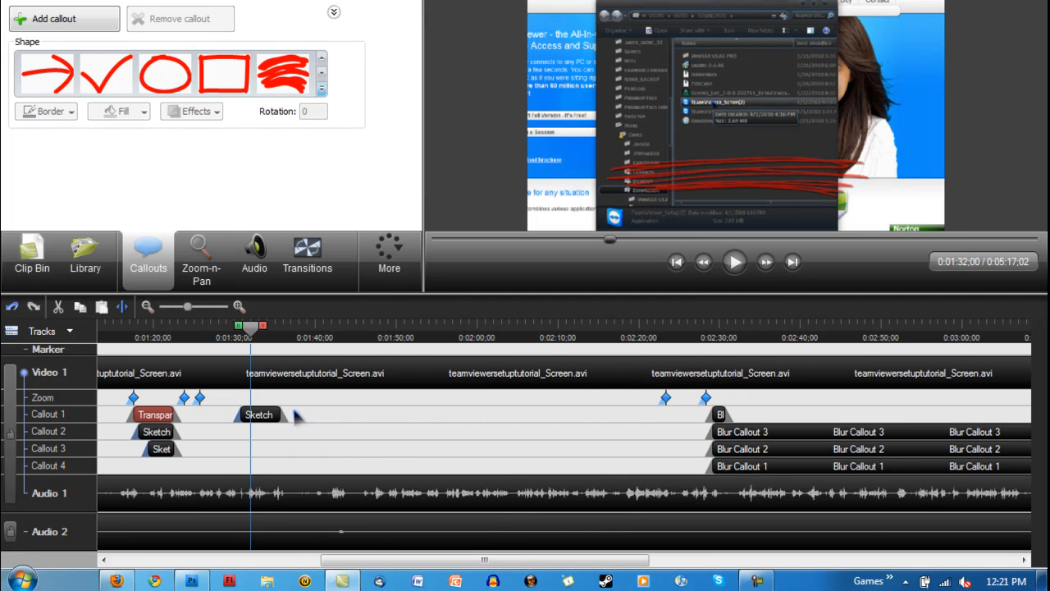
Change the scribble callout to a Sketch Motion Rectangle and move it to X 230, Y 79 around the file browser window
{"action": "left_click", "coordinate": [253, 416]}
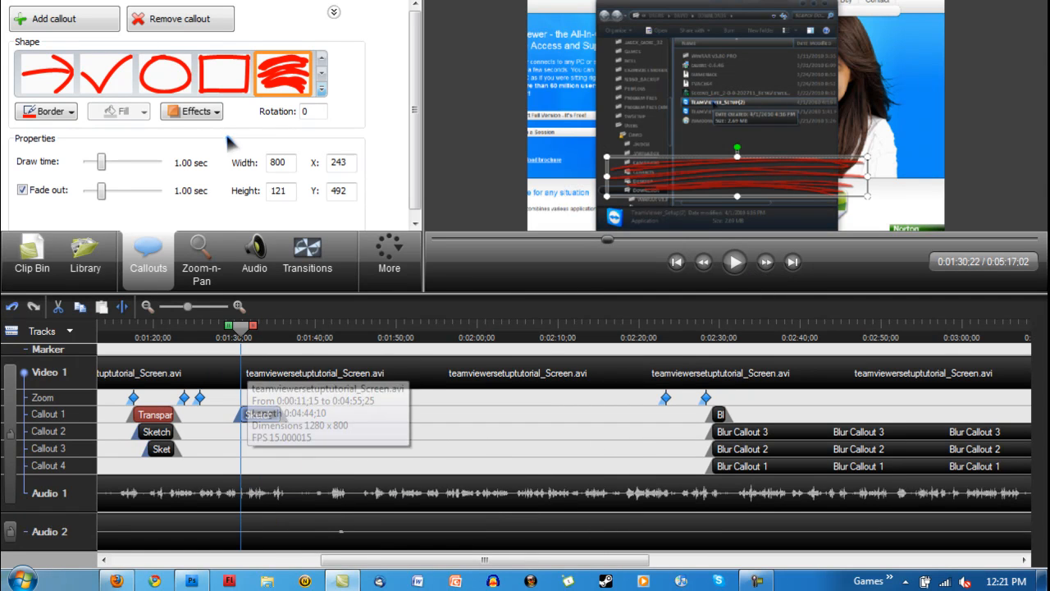
{"action": "left_click", "coordinate": [225, 85]}
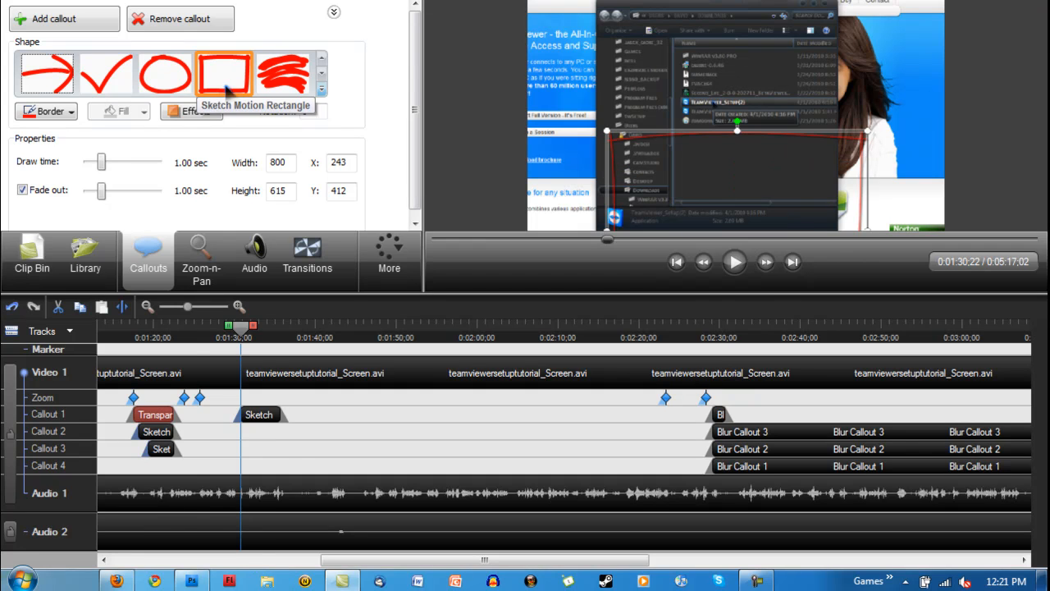
{"action": "left_click_drag", "start_coordinate": [623, 136], "coordinate": [632, 31]}
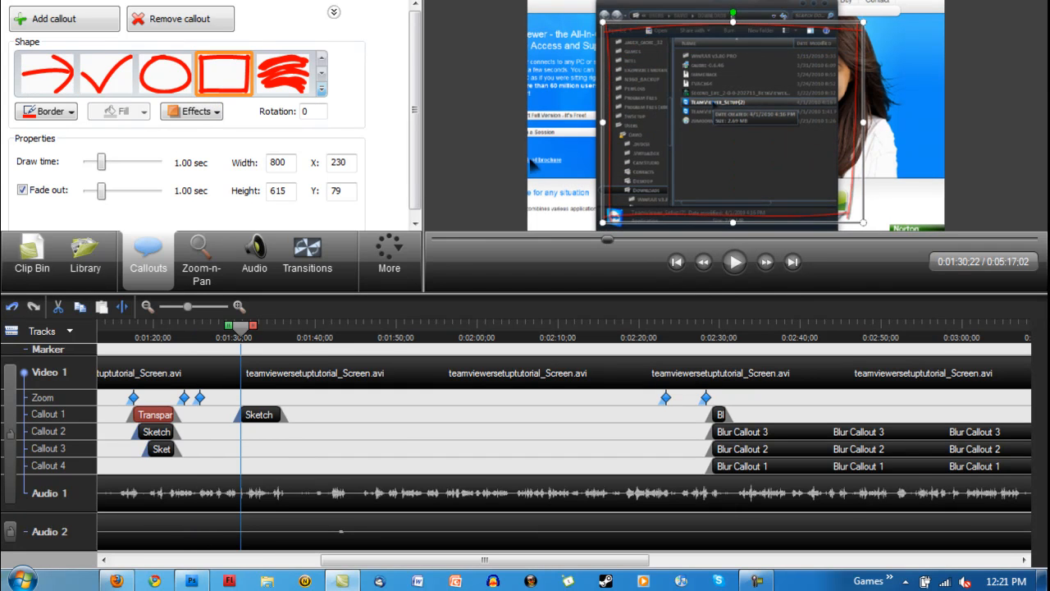
Play back the Sketch Motion Rectangle from about 0:01:29 to preview it being drawn around the file browser window
{"action": "left_click_drag", "start_coordinate": [241, 328], "coordinate": [229, 329]}
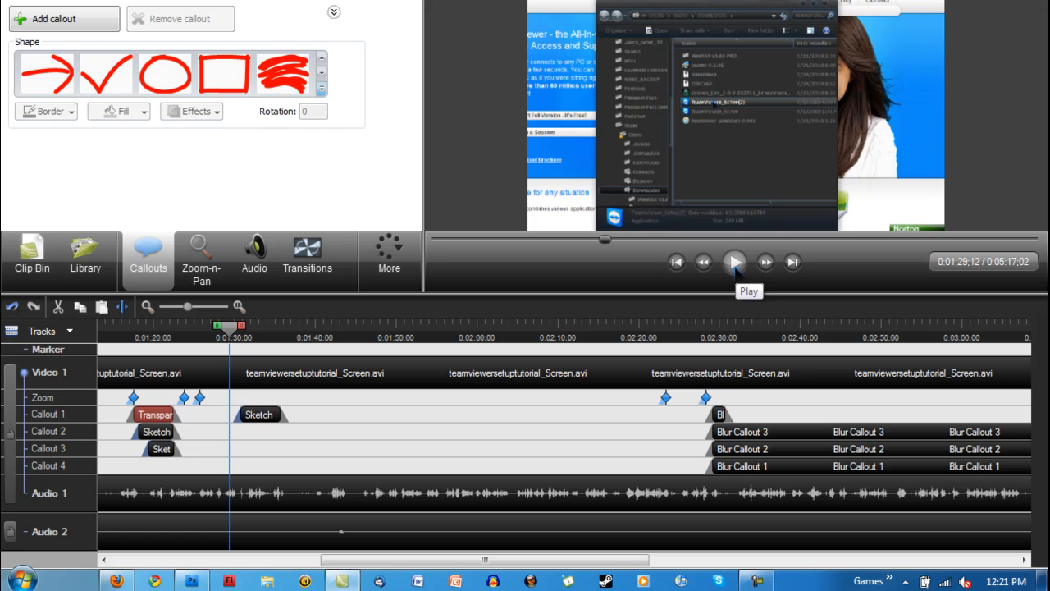
{"action": "left_click", "coordinate": [735, 263]}
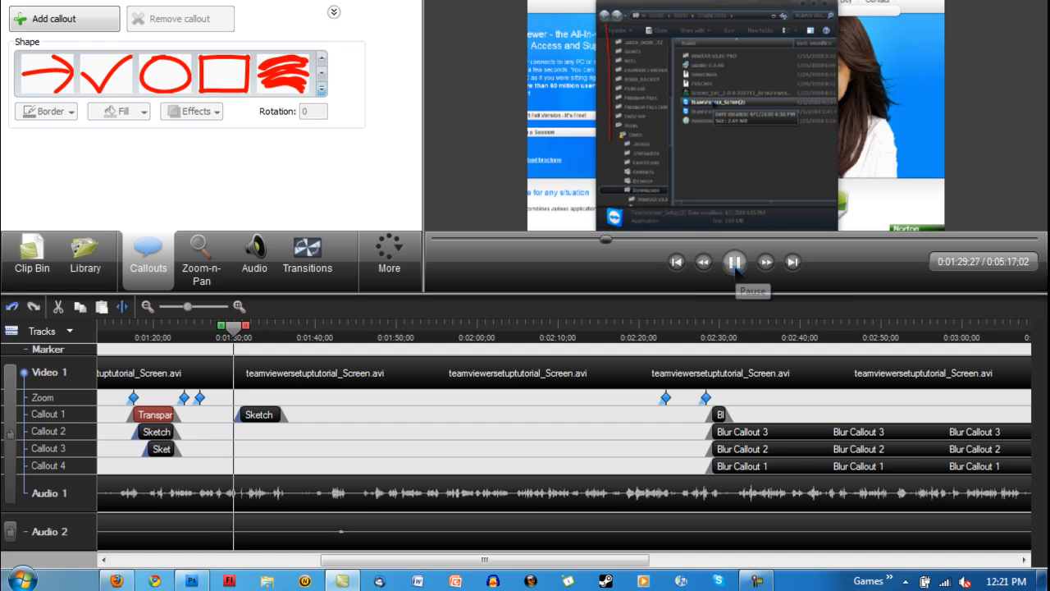
{"action": "left_click", "coordinate": [735, 262]}
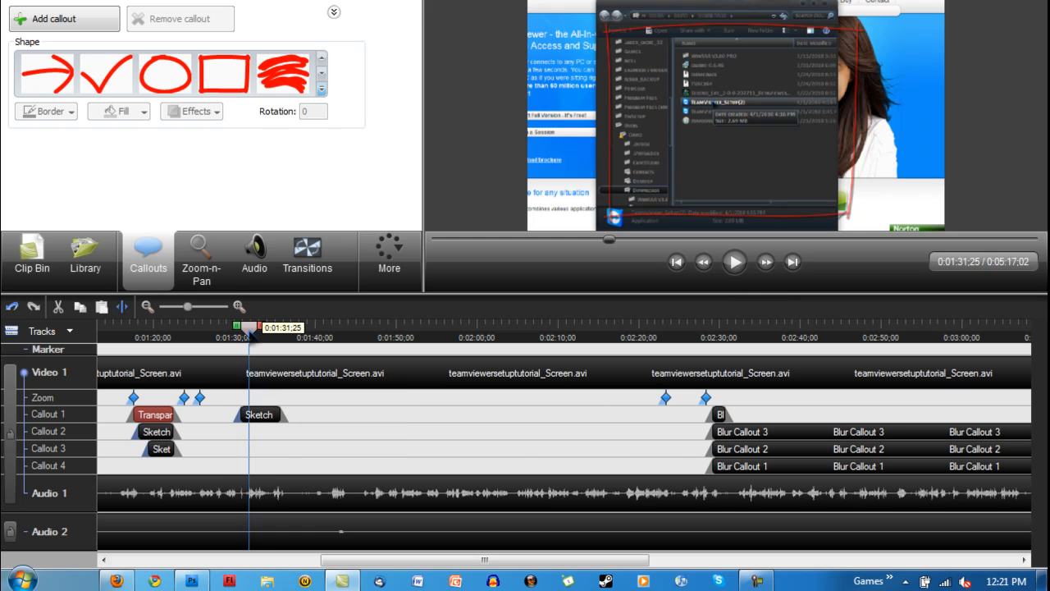
Add a Blur Callout at 0:01:29;06 and delete the Sketch Motion Rectangle from the Callout 1 track
{"action": "left_click_drag", "start_coordinate": [248, 329], "coordinate": [228, 339]}
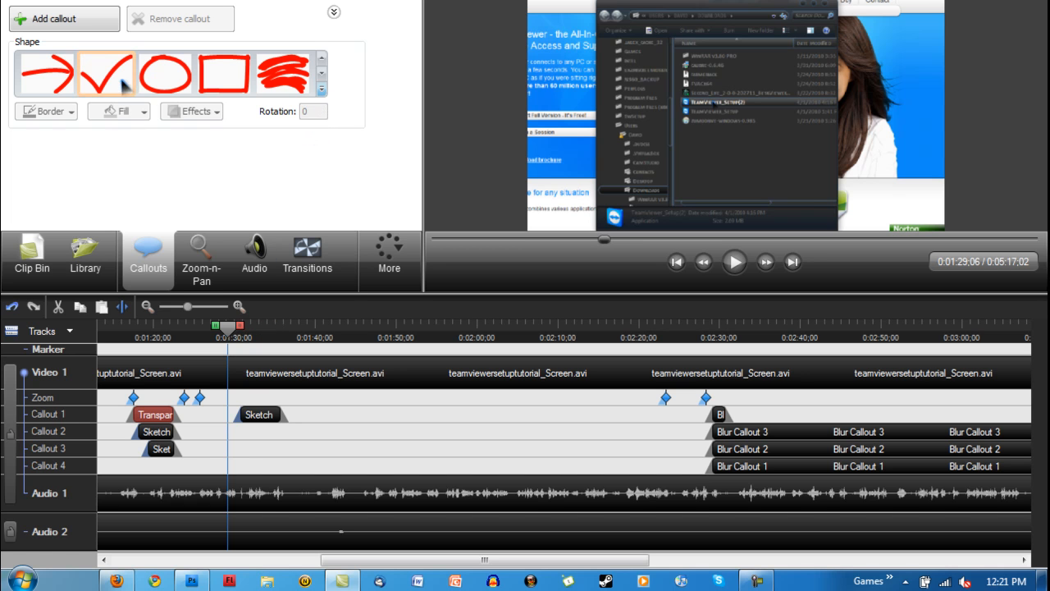
{"action": "left_click", "coordinate": [323, 92]}
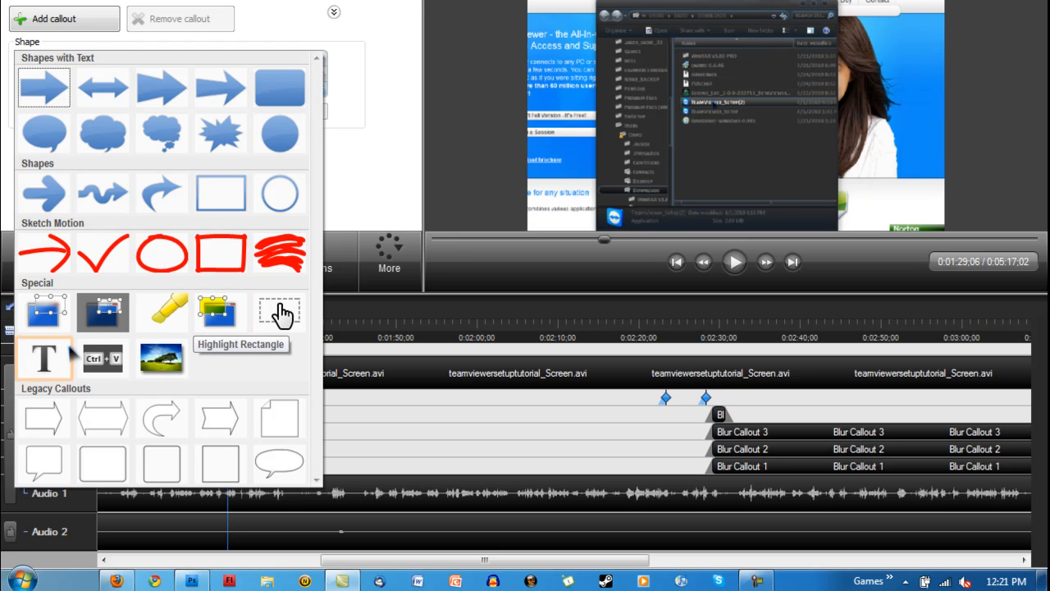
{"action": "left_click", "coordinate": [25, 325]}
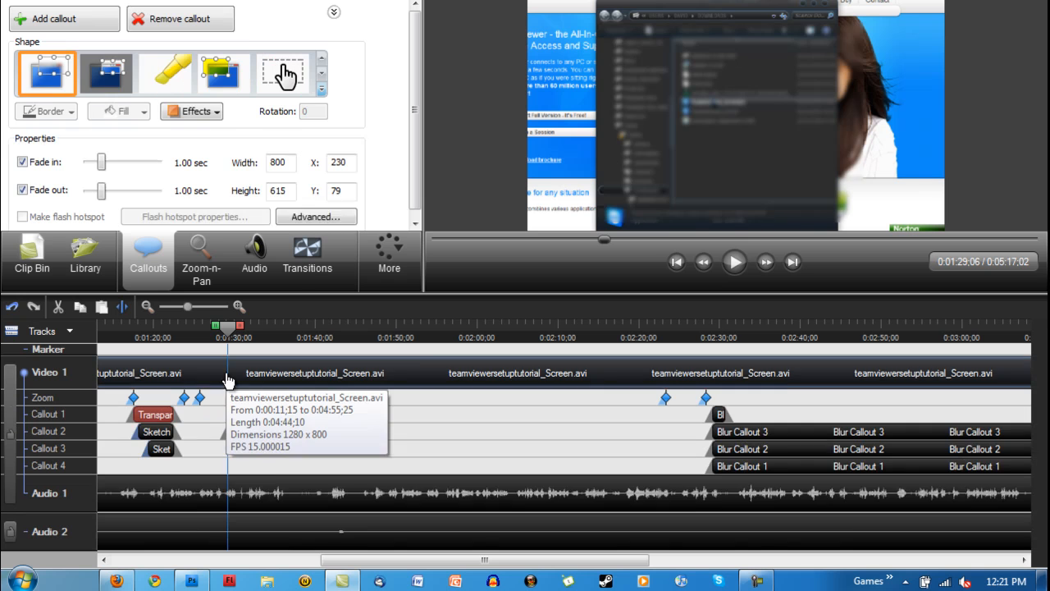
{"action": "left_click", "coordinate": [246, 418]}
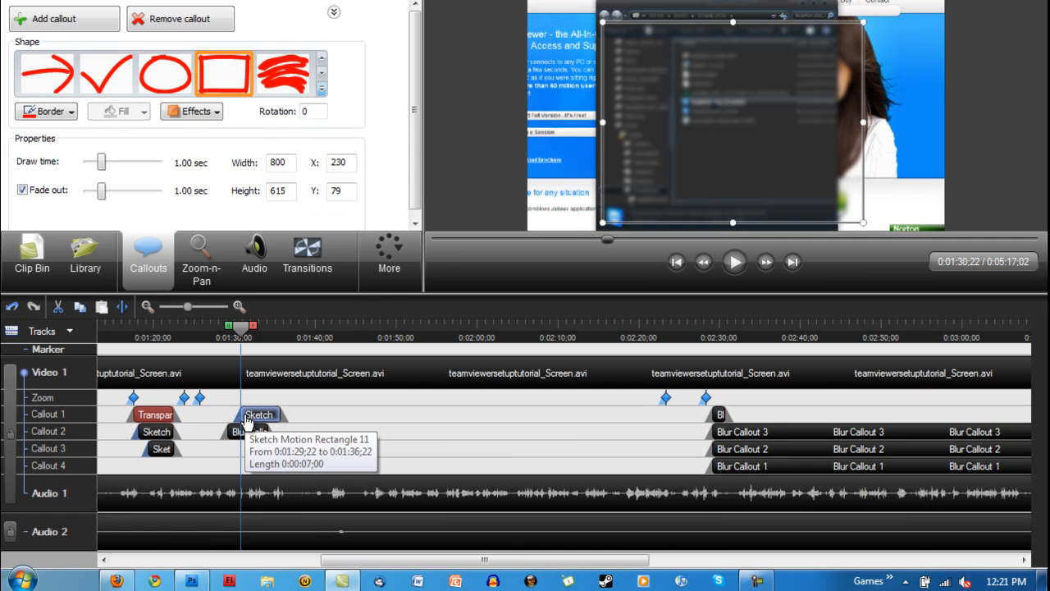
{"action": "key", "text": "Delete"}
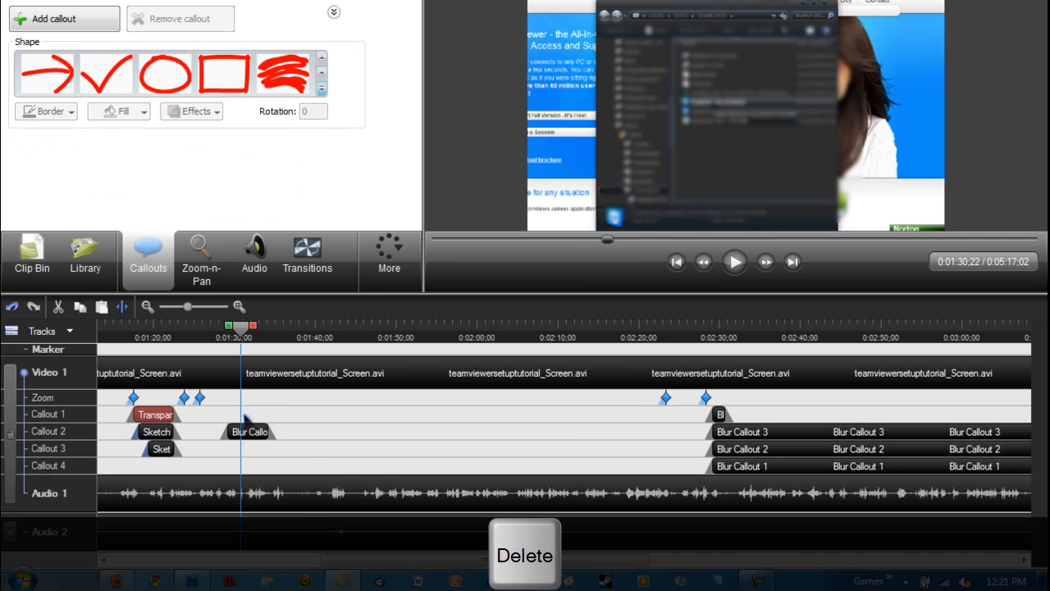
Resize the blur callout to 677 by 490 and position it at X 303, Y 106 over the file browser window
{"action": "left_click", "coordinate": [239, 433]}
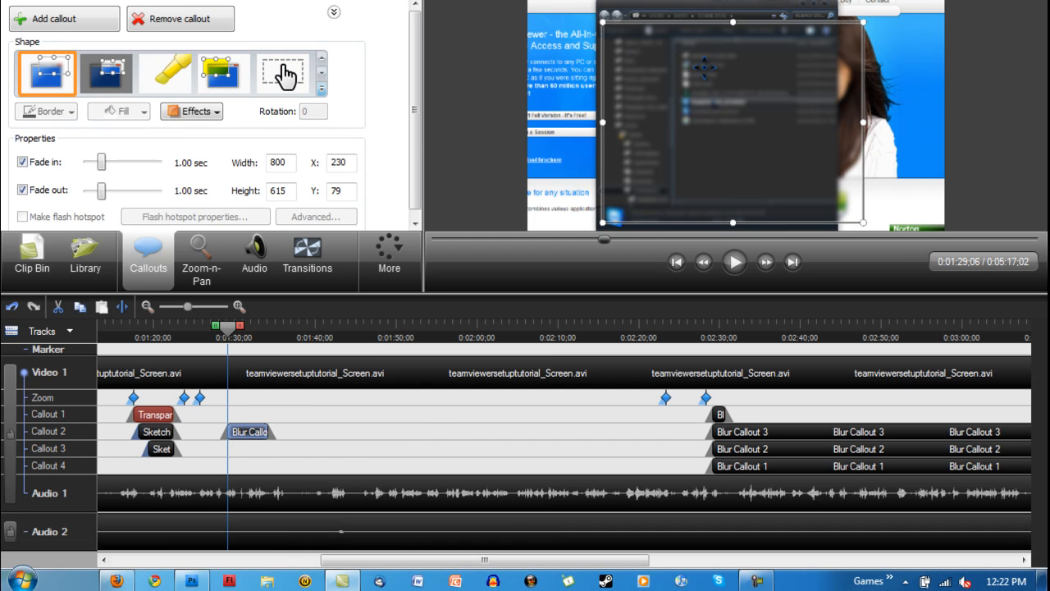
{"action": "left_click_drag", "start_coordinate": [604, 23], "coordinate": [629, 33]}
{"action": "left_click_drag", "start_coordinate": [693, 91], "coordinate": [689, 88]}
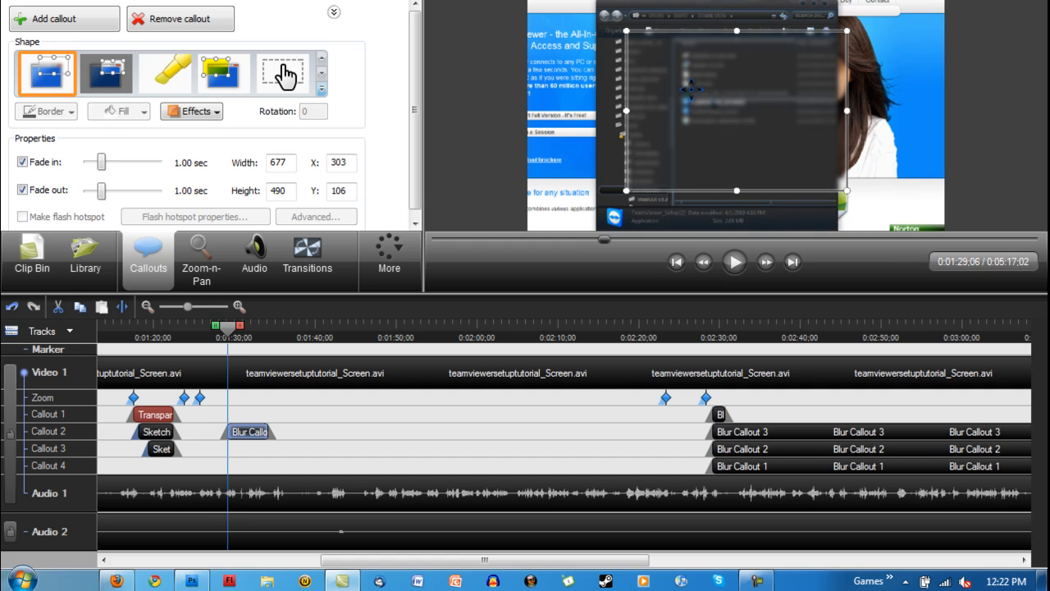
Examine the blur callout's effects, including the available blur intensity levels
{"action": "left_click_drag", "start_coordinate": [416, 104], "coordinate": [417, 111]}
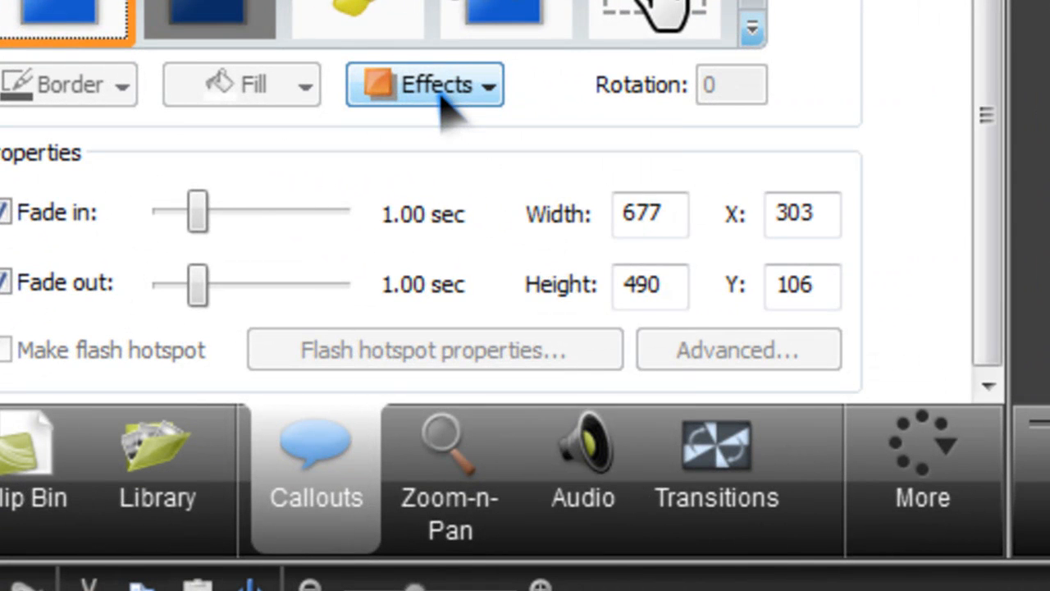
{"action": "left_click", "coordinate": [441, 94]}
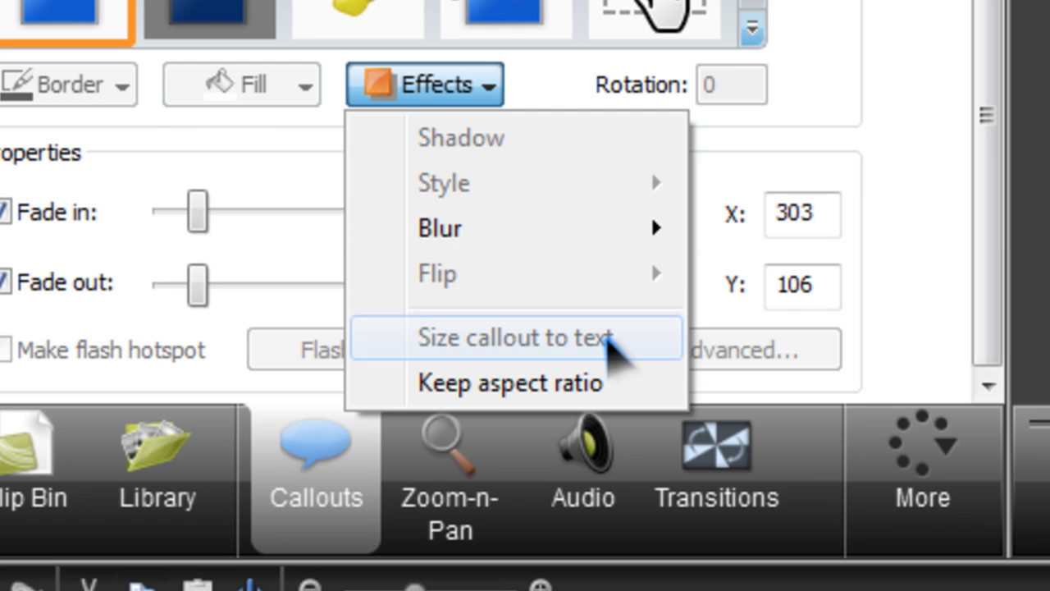
{"action": "mouse_move", "coordinate": [566, 236]}
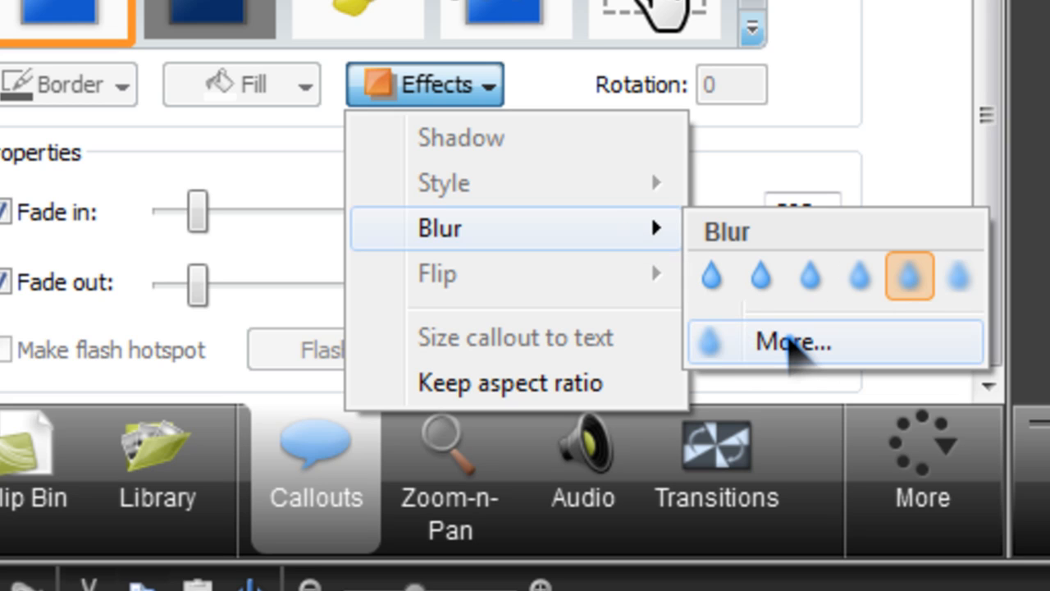
{"action": "left_click", "coordinate": [885, 18]}
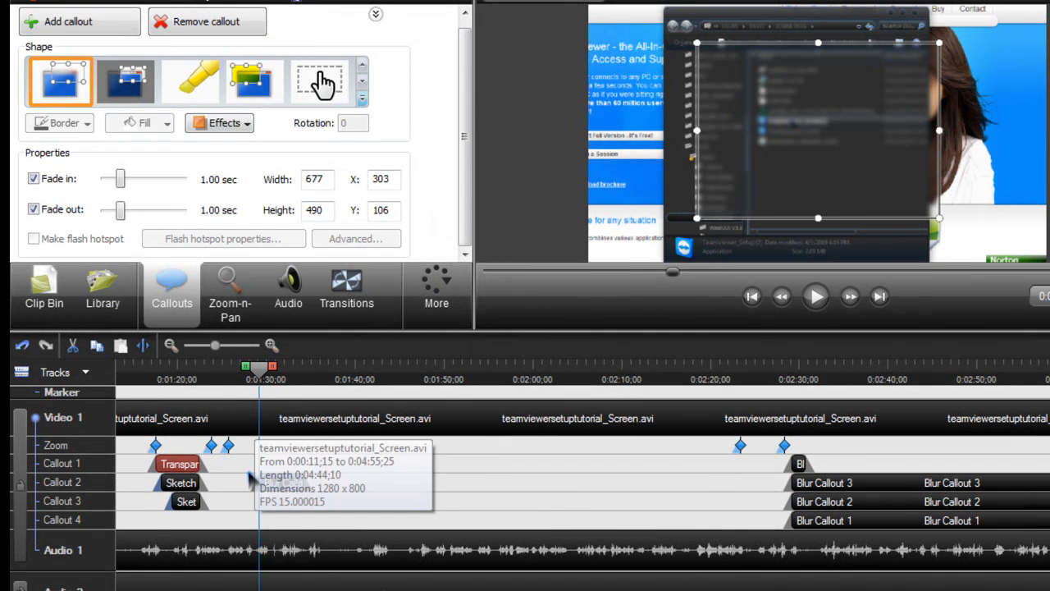
Change the blur callout to a Spotlight callout and resize it to 582 by 410 at X 365, Y 138 over the file list
{"action": "left_click", "coordinate": [129, 88]}
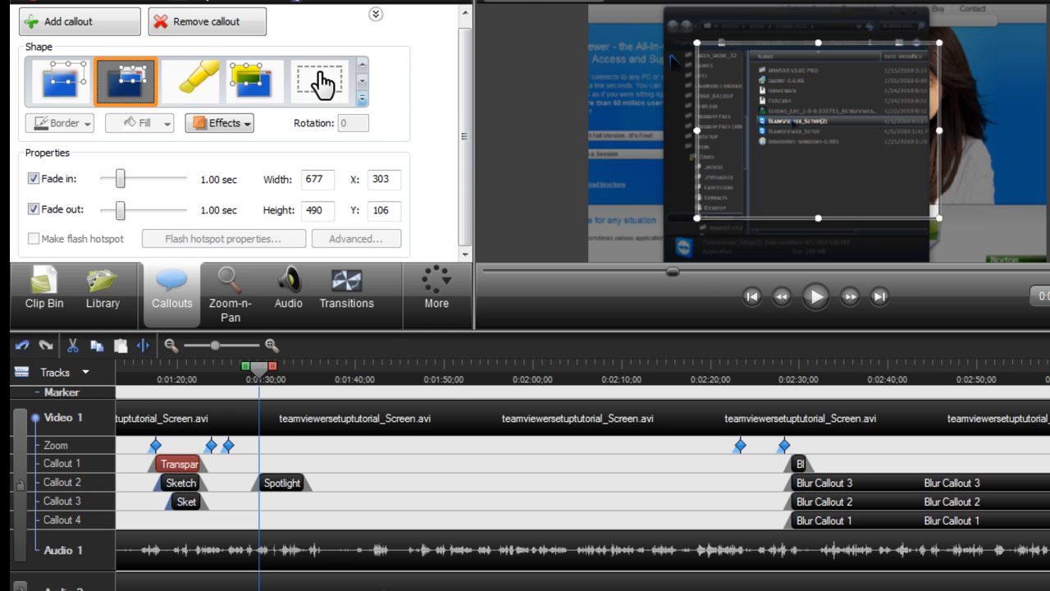
{"action": "left_click_drag", "start_coordinate": [697, 43], "coordinate": [731, 71]}
{"action": "left_click_drag", "start_coordinate": [807, 134], "coordinate": [793, 123]}
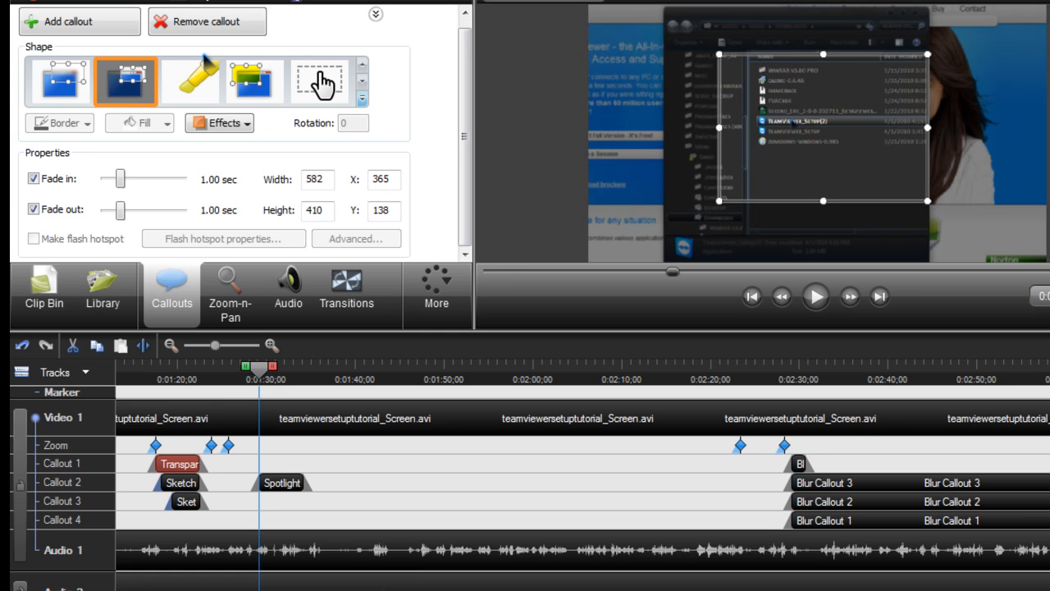
Open the Darkness effect options for the Spotlight callout
{"action": "left_click", "coordinate": [205, 124]}
{"action": "mouse_move", "coordinate": [253, 186]}
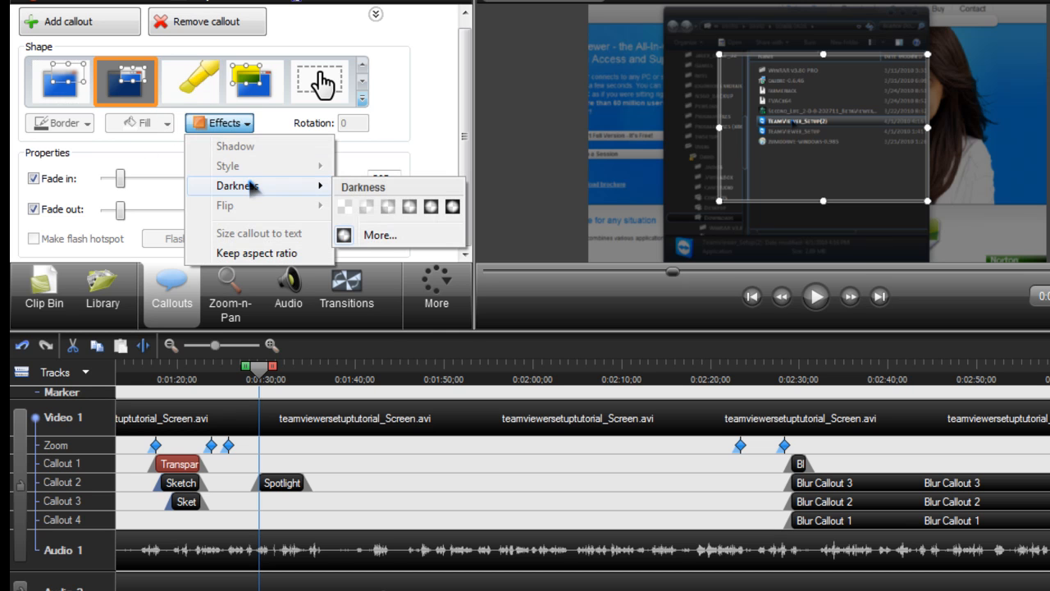